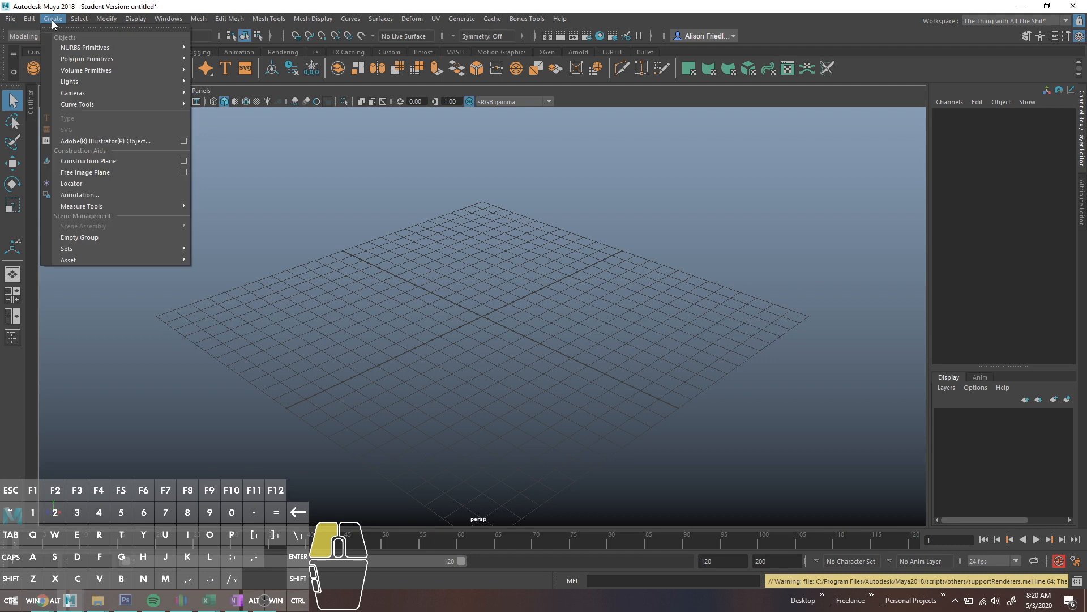
Create a NURBS circle and a NURBS square at the grid origin.
drag(58, 22, 192, 78)
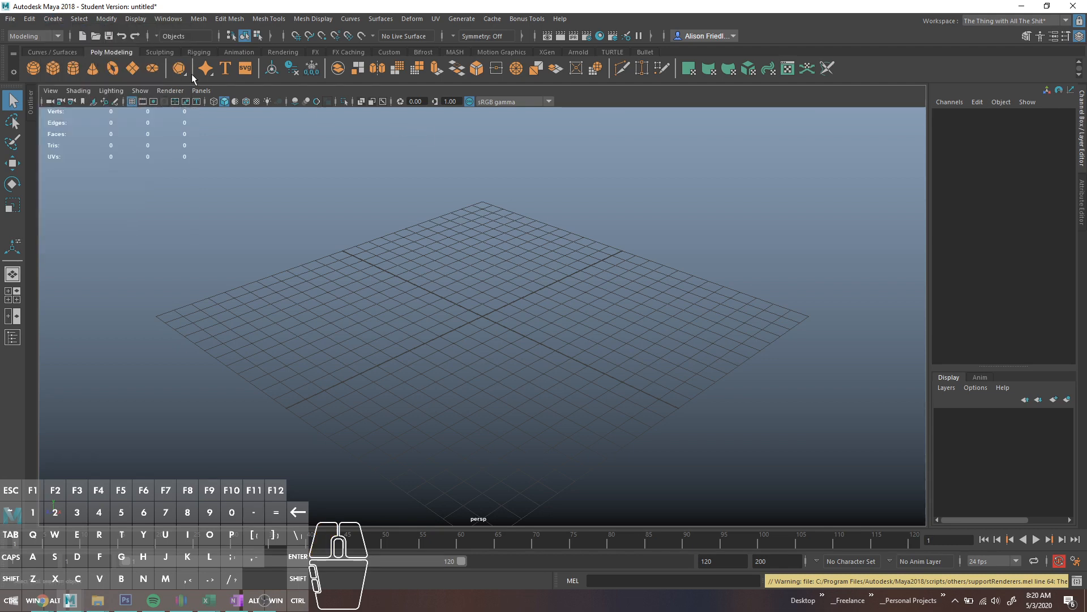
click(51, 52)
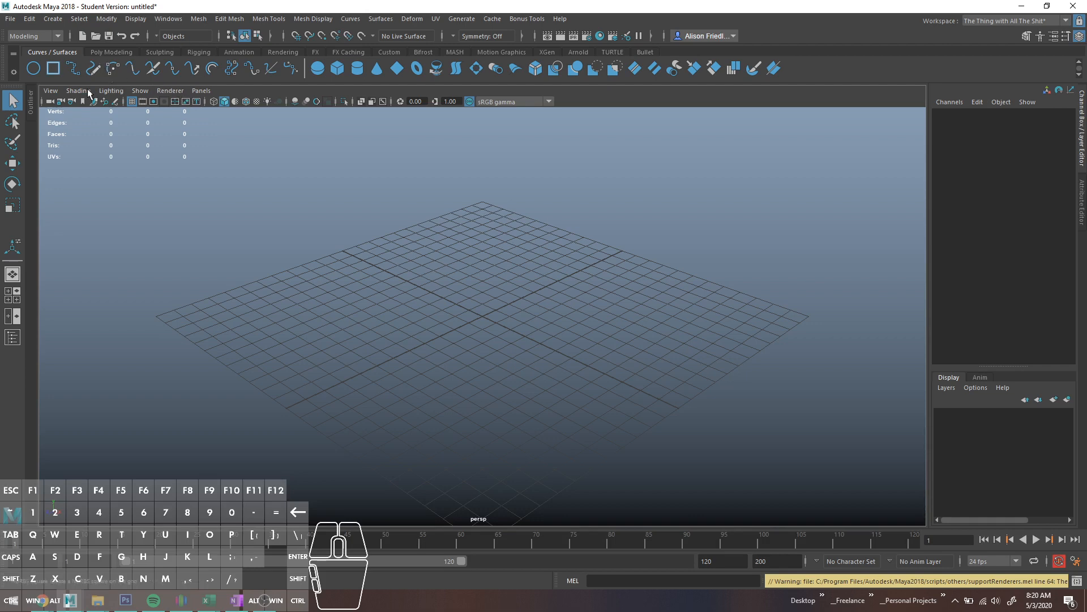
click(41, 82)
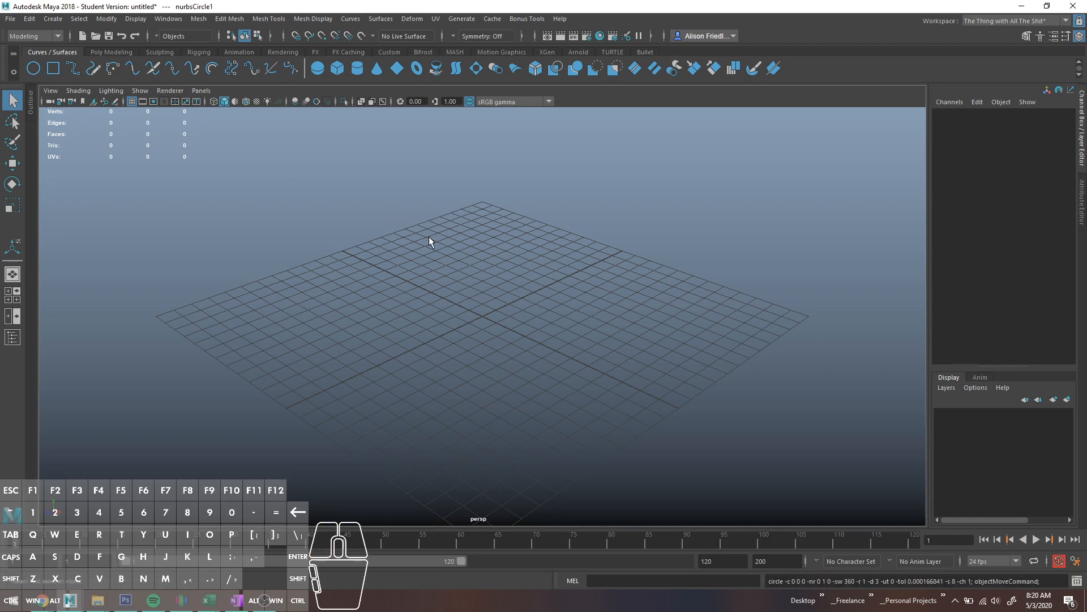
key(f)
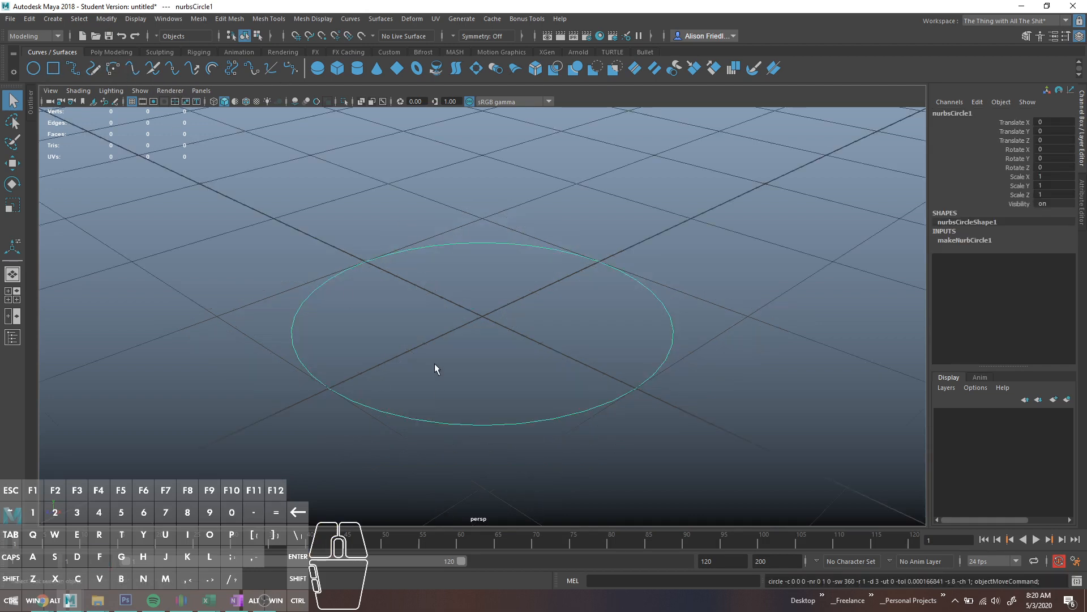
click(52, 68)
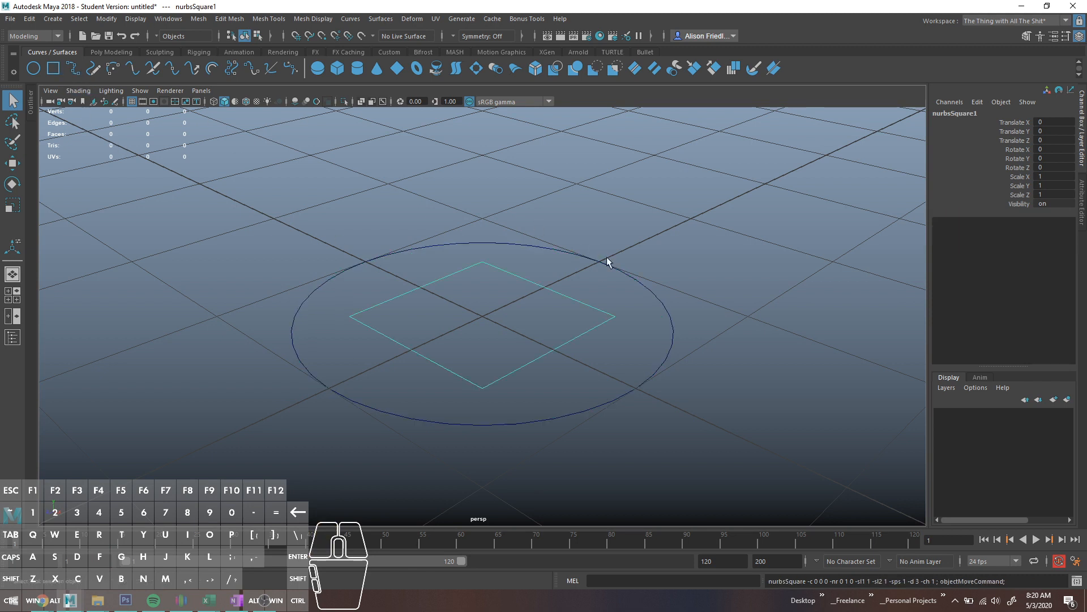
Try moving the NURBS square's back corner control vertex and undo the move.
right_drag(538, 283, 494, 263)
click(483, 263)
key(w)
drag(490, 292, 479, 192)
key(ctrl+z)
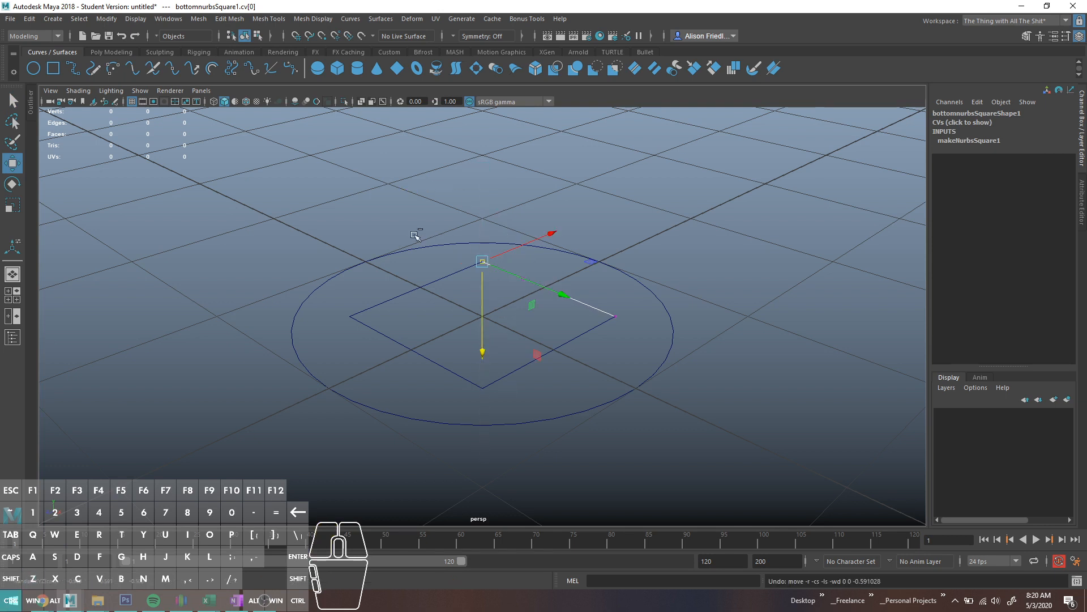
Return to object selection and delete both the circle and the square.
key(q)
right_drag(465, 264, 523, 211)
drag(385, 184, 645, 468)
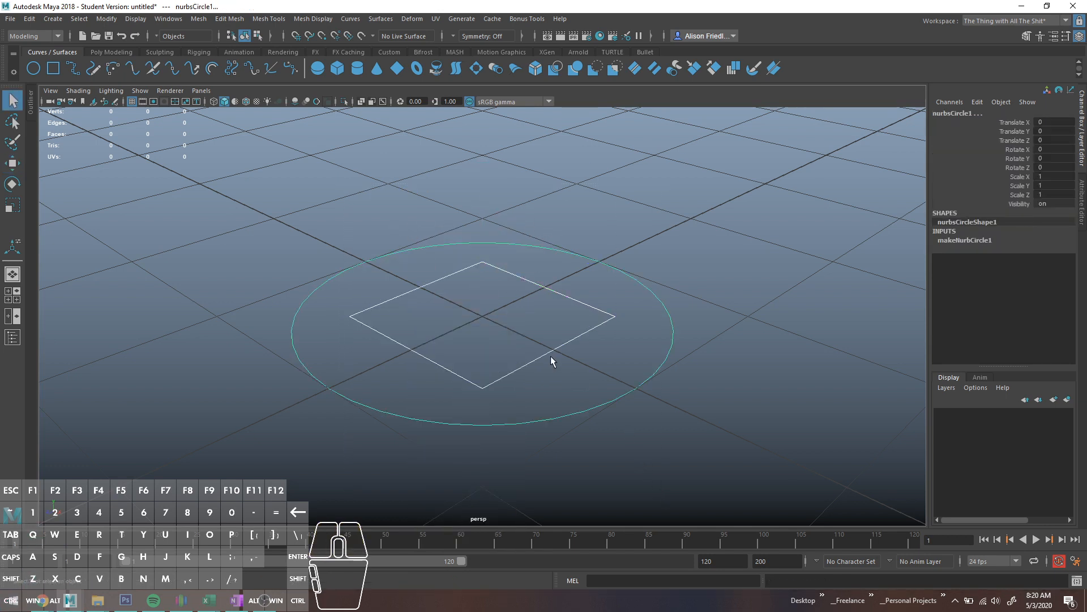
key(Delete)
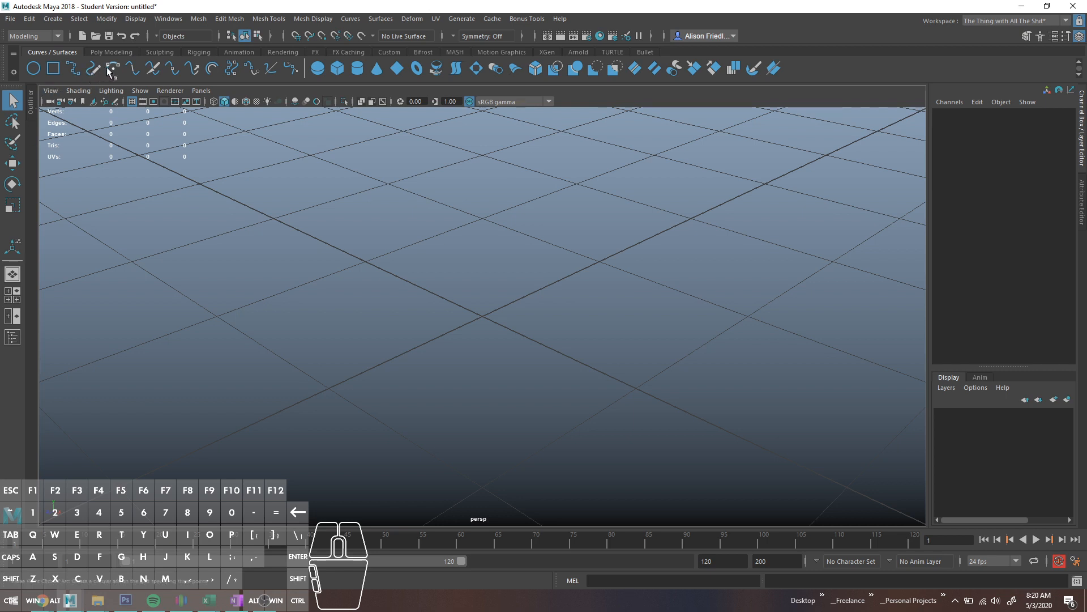
Draw a long wavy freehand curve across the grid with the Pencil Curve Tool and display its components.
click(53, 19)
mouse_move(134, 107)
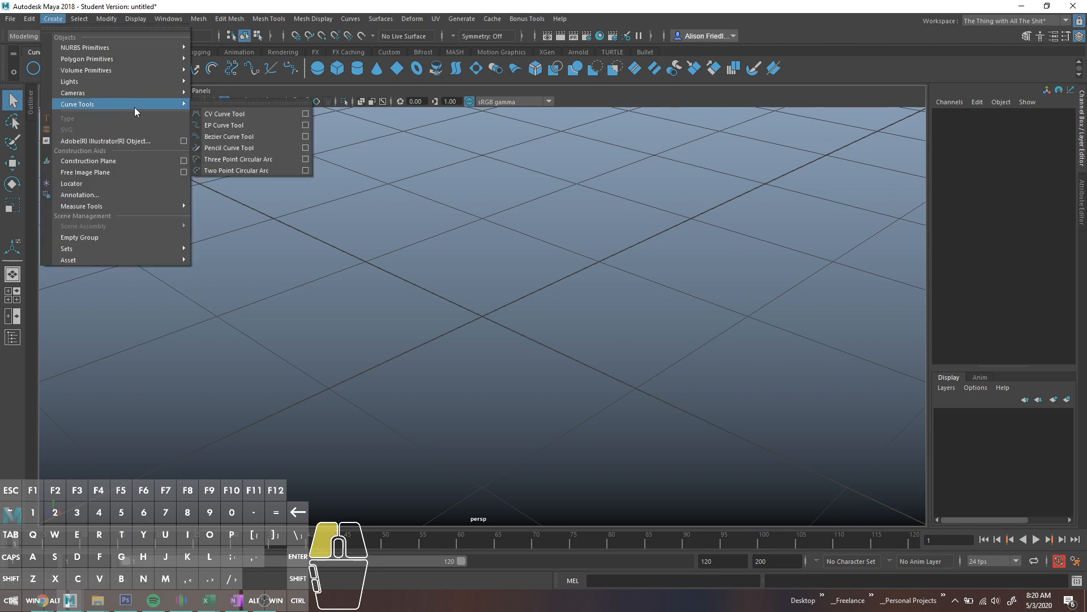
click(253, 150)
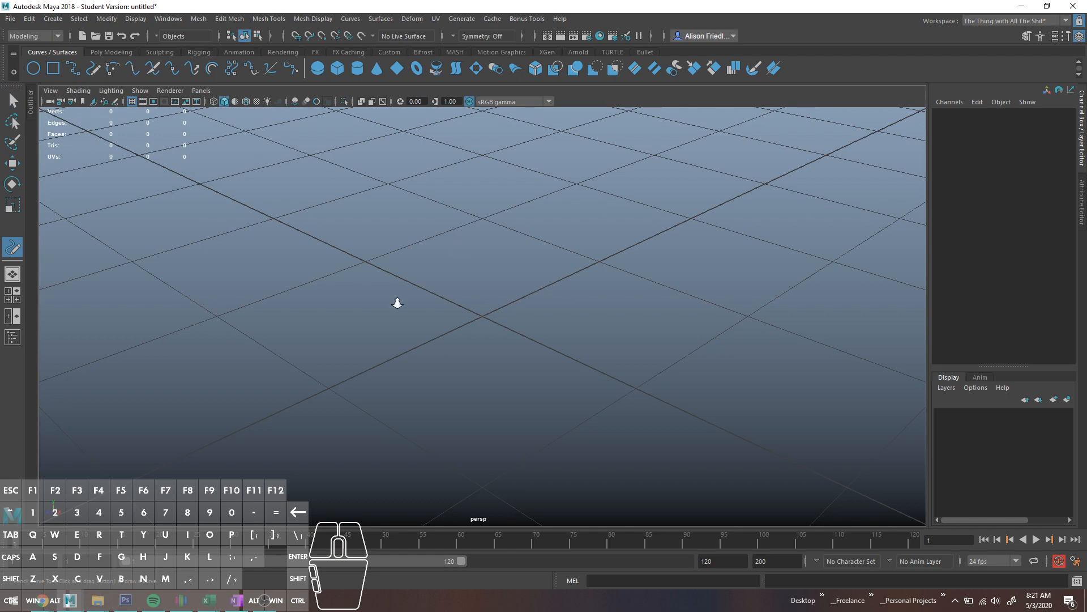
scroll(384, 273, down, 5)
mouse_move(361, 272)
mouse_down()
mouse_move(452, 219)
mouse_move(555, 354)
mouse_move(669, 427)
mouse_move(884, 160)
mouse_up()
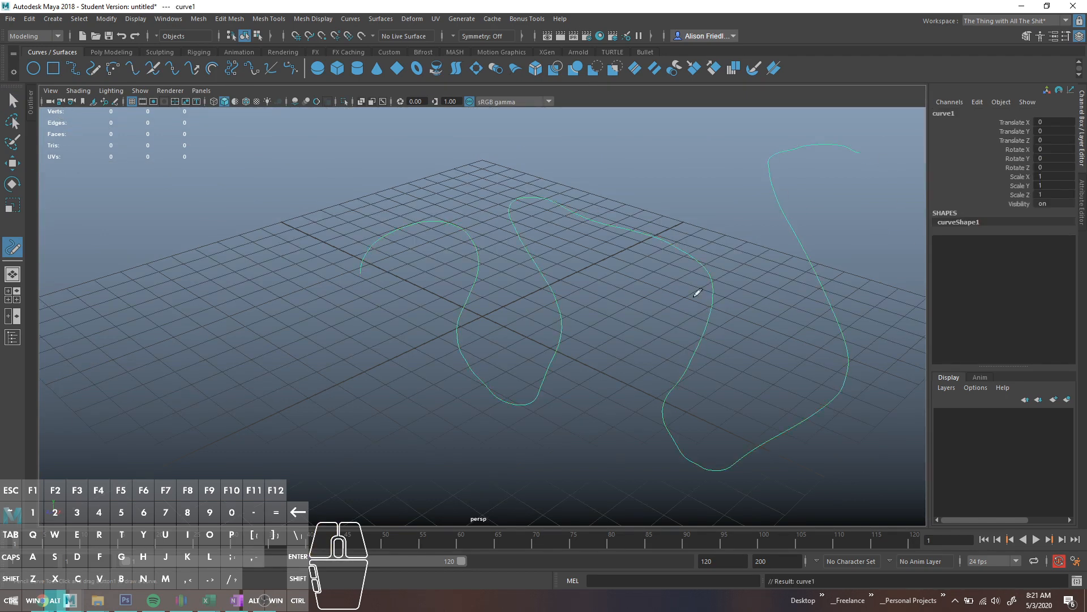
alt+drag(696, 294, 714, 351)
key(q)
right_drag(542, 268, 539, 240)
click(539, 240)
alt+drag(566, 274, 543, 222)
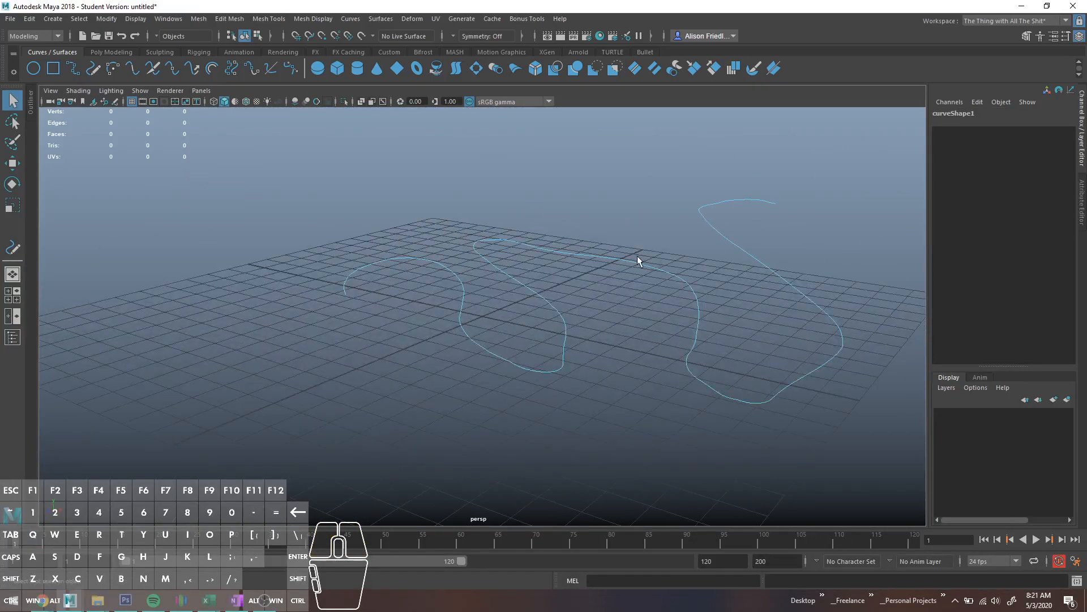
mouse_move(657, 268)
alt+mouse_down()
mouse_move(667, 298)
mouse_move(643, 262)
alt+mouse_up()
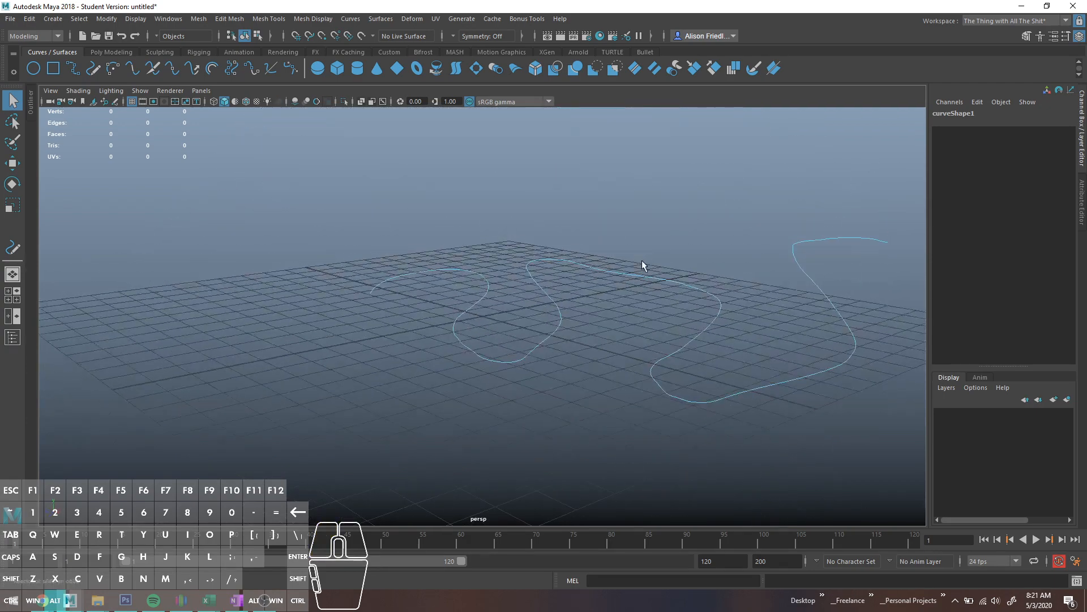
Draw a second, smaller wavy pencil curve in front of the first one in the perspective view.
key(g)
mouse_move(276, 388)
mouse_down()
mouse_move(260, 372)
mouse_move(311, 383)
mouse_move(394, 372)
mouse_move(459, 386)
mouse_up()
mouse_move(561, 398)
alt+mouse_down()
mouse_move(560, 459)
mouse_move(557, 403)
alt+mouse_up()
Draw a third wavy pencil curve in the side view and return to the perspective view.
key(space)
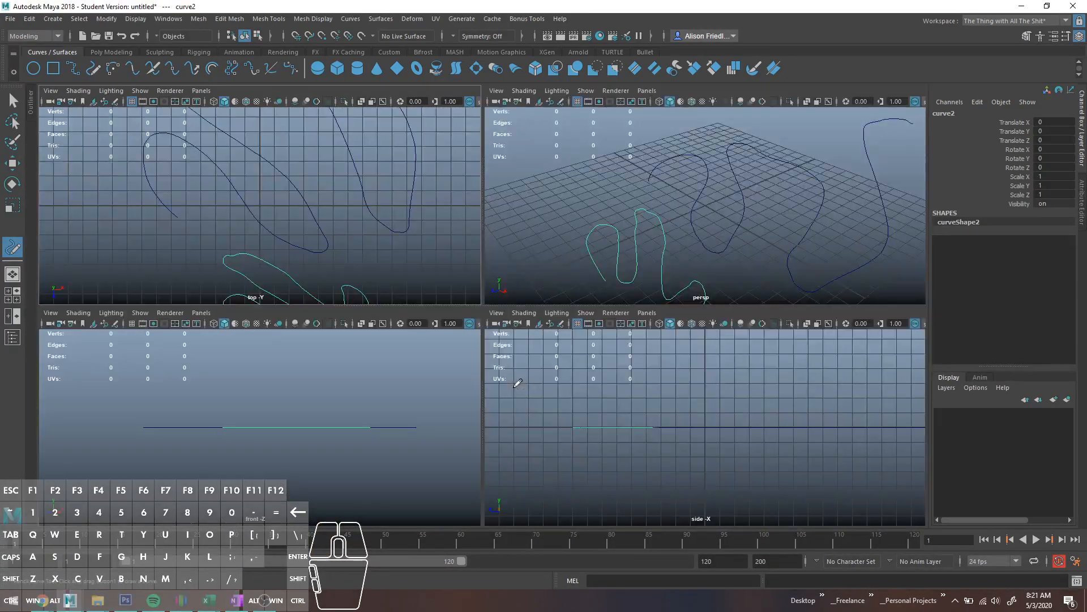
key(space)
mouse_move(456, 308)
mouse_down()
mouse_move(420, 233)
mouse_move(514, 329)
mouse_move(542, 170)
mouse_move(636, 389)
mouse_move(728, 189)
mouse_move(743, 367)
mouse_up()
key(space)
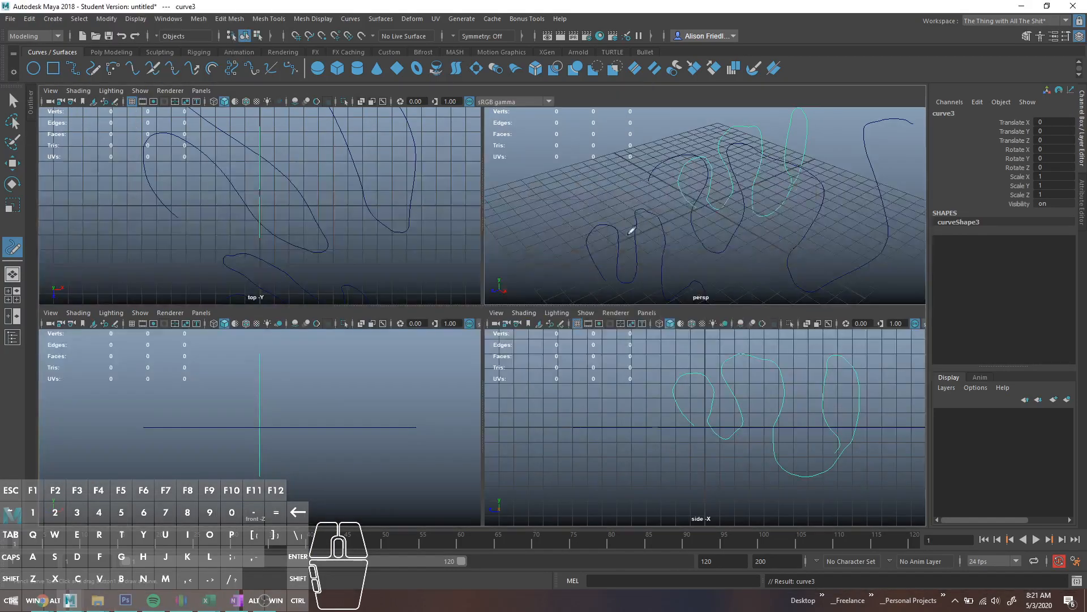
key(space)
mouse_move(634, 227)
alt+mouse_down()
mouse_move(626, 256)
mouse_move(648, 237)
mouse_move(545, 188)
alt+mouse_up()
Display the upright curve's control vertices, select one on the middle loop, and return to object mode.
key(q)
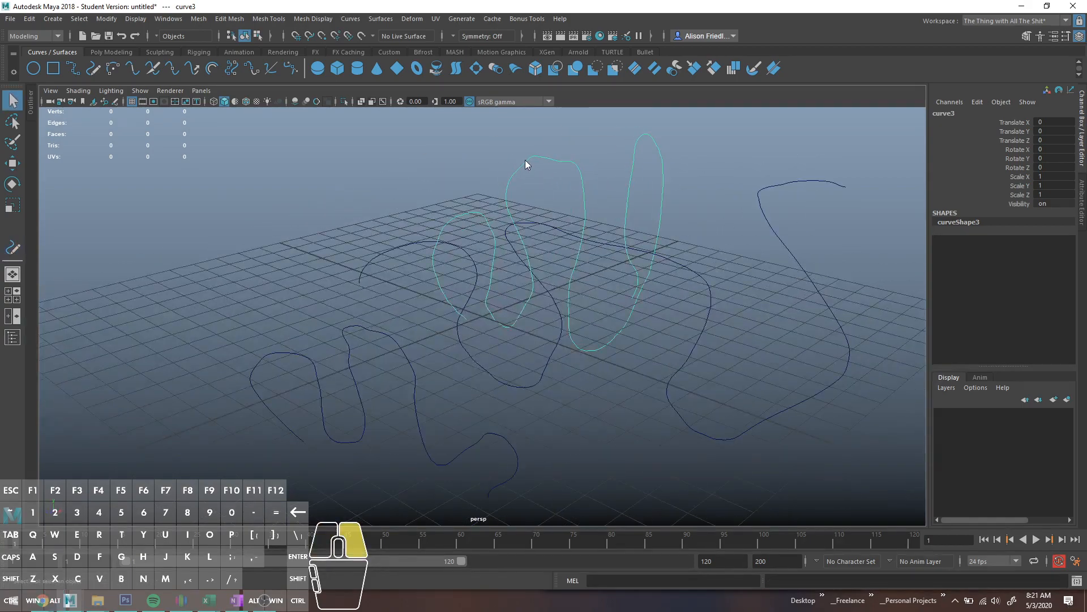
key(F8)
alt+drag(511, 152, 704, 283)
drag(627, 189, 686, 223)
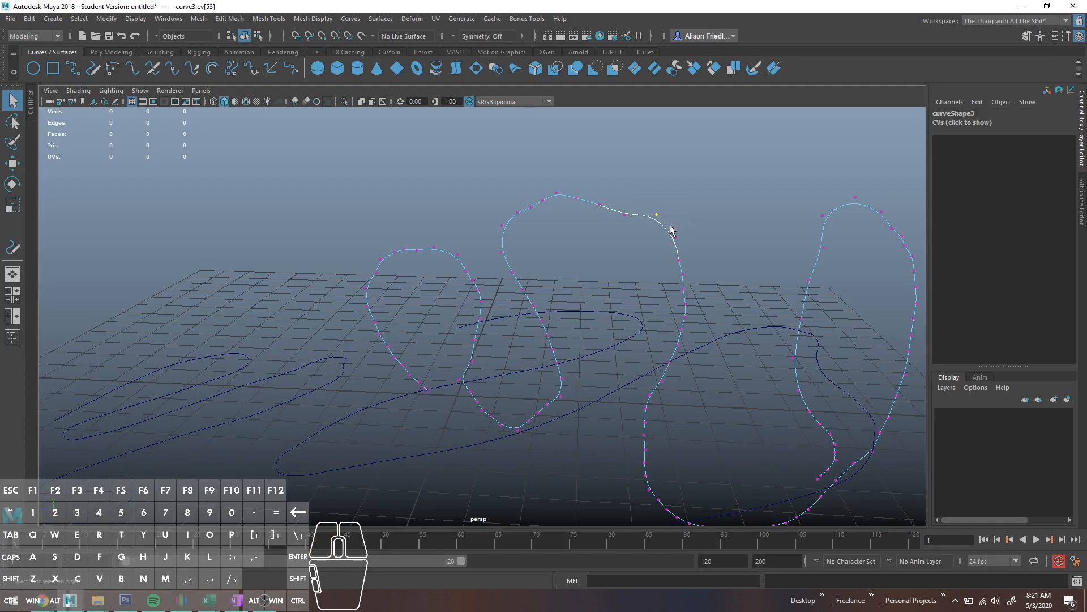
right_drag(631, 219, 680, 205)
Delete the two curves lying flat on the grid.
alt+drag(679, 205, 311, 373)
click(343, 410)
shift+click(236, 307)
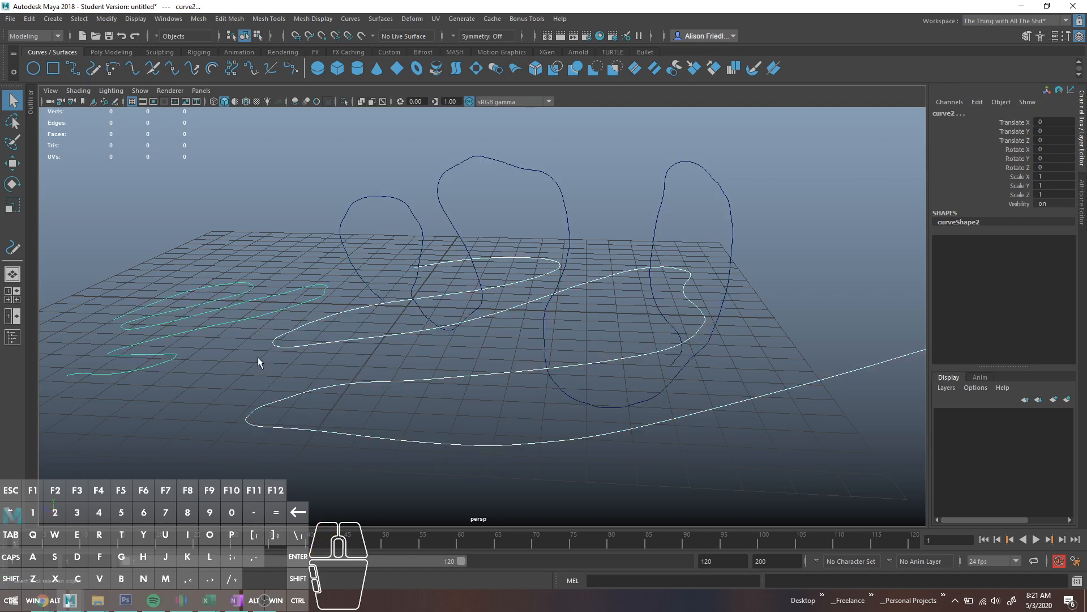
key(Delete)
Open the Rebuild Curve options for the upright curve and move the dialog clear of it.
click(474, 150)
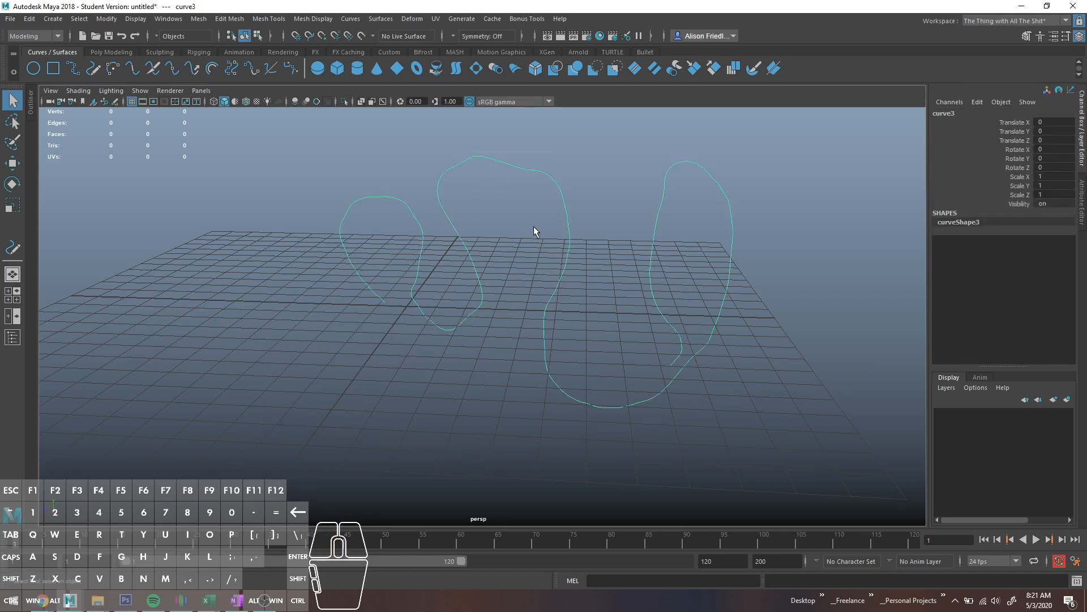
drag(362, 17, 464, 368)
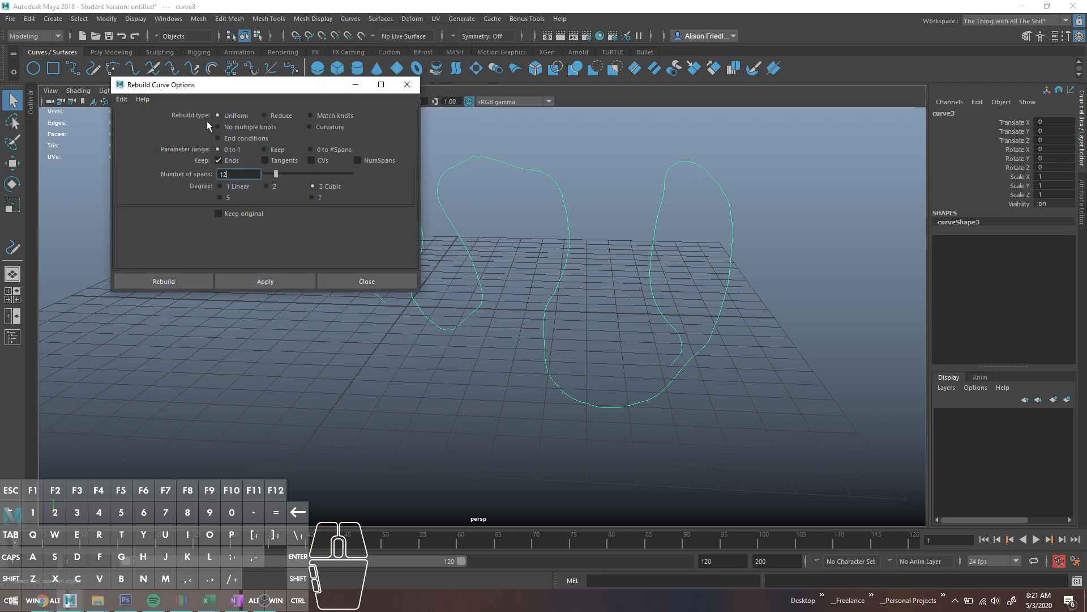
drag(217, 84, 120, 76)
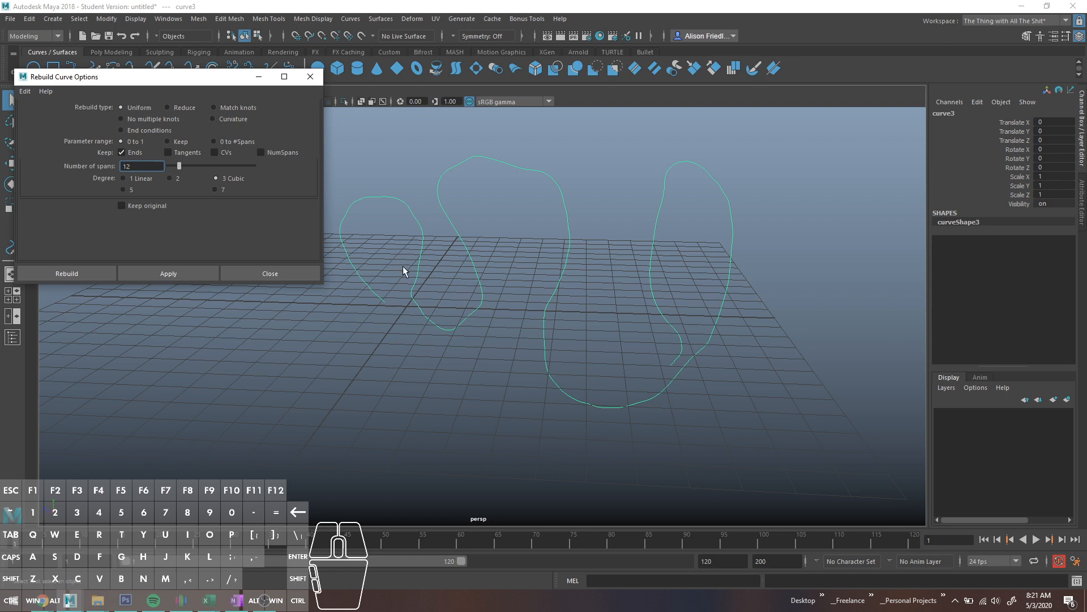
Examine the density of the upright curve's control vertices by selecting a range of them, and return to object mode.
right_drag(403, 197, 380, 204)
drag(500, 236, 651, 151)
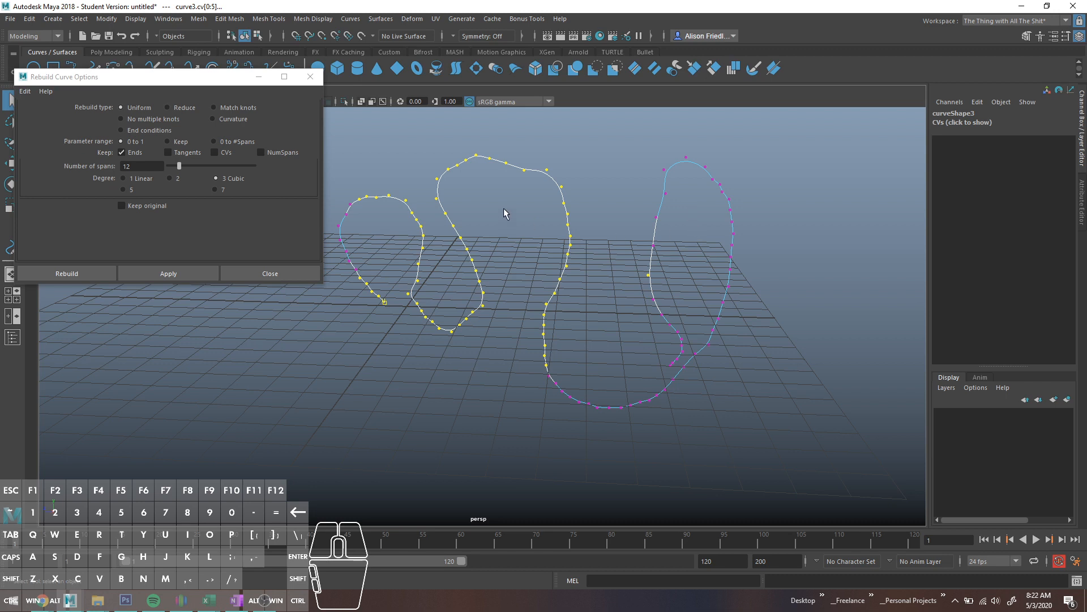
mouse_move(486, 139)
right_down()
mouse_move(504, 138)
mouse_move(478, 159)
mouse_move(498, 138)
right_up()
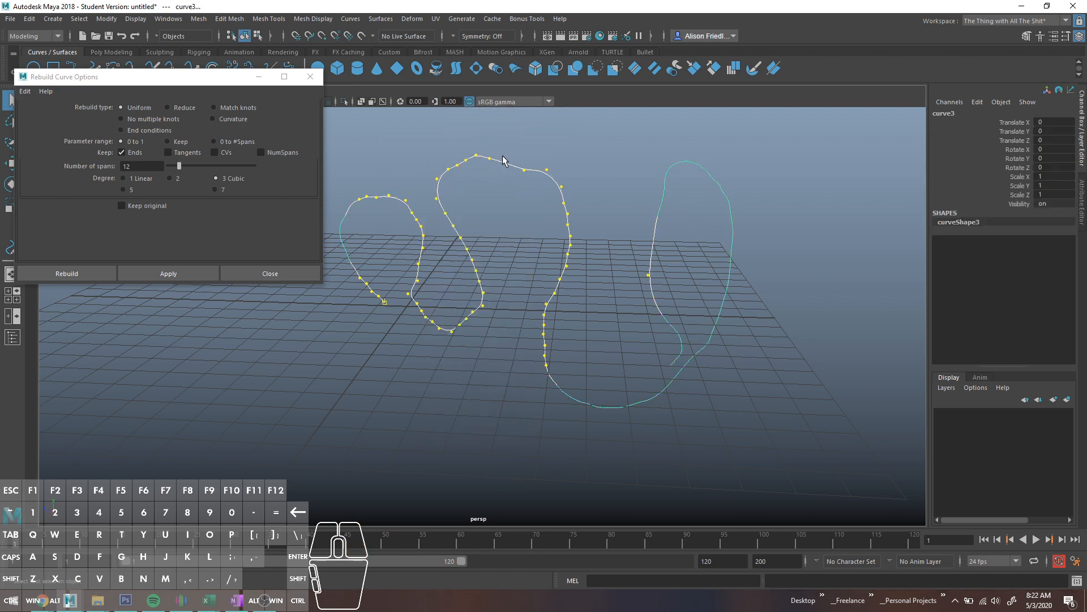
right_drag(441, 189, 416, 175)
drag(423, 207, 491, 225)
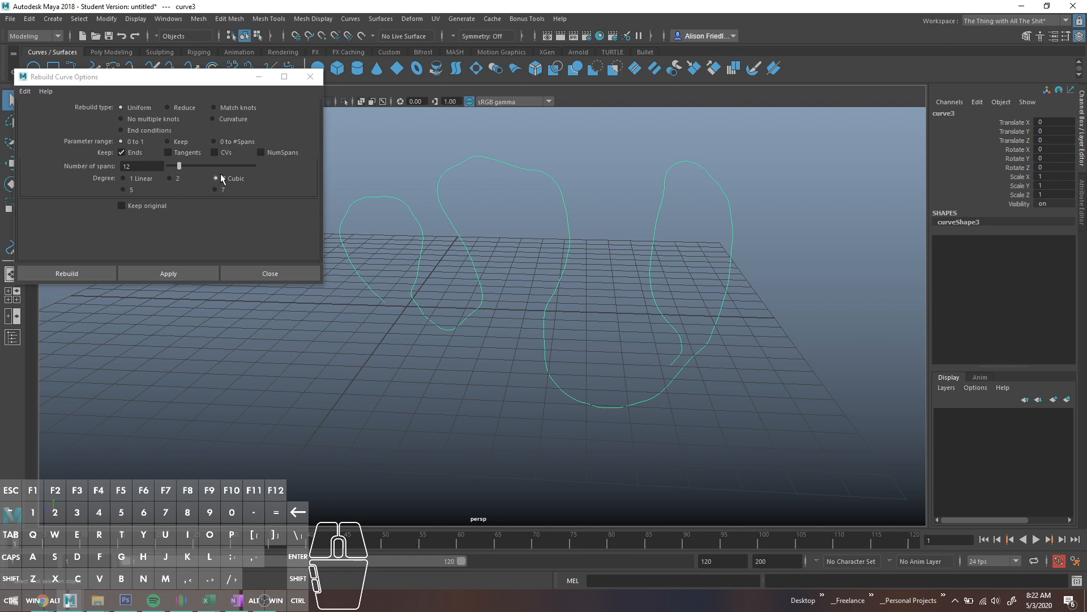
Rebuild the upright curve with 12 spans and degree 3 Cubic, keeping the options dialog open.
click(137, 181)
click(169, 179)
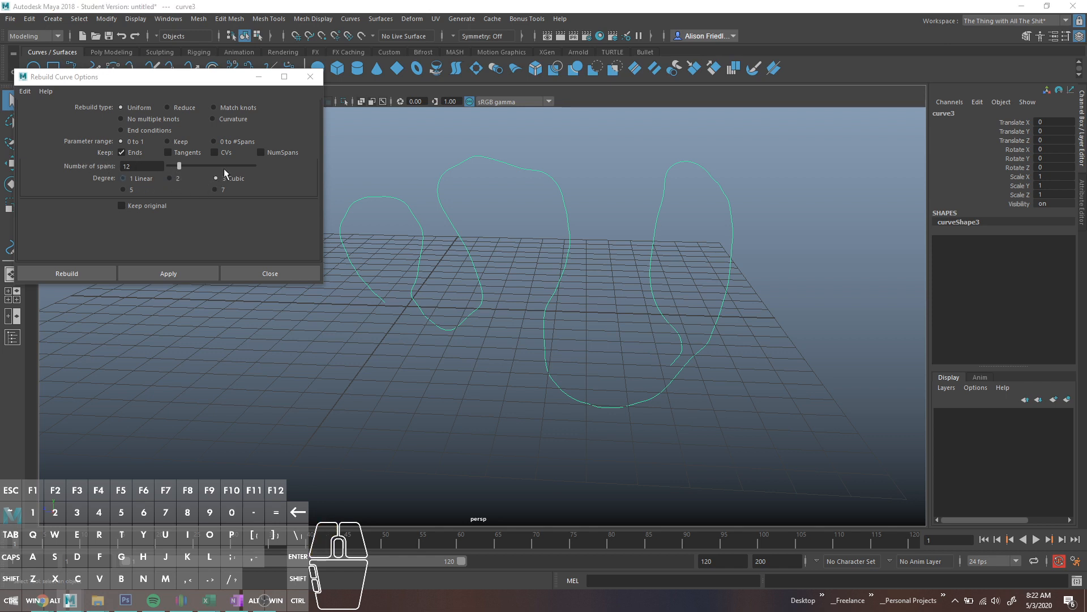
click(216, 178)
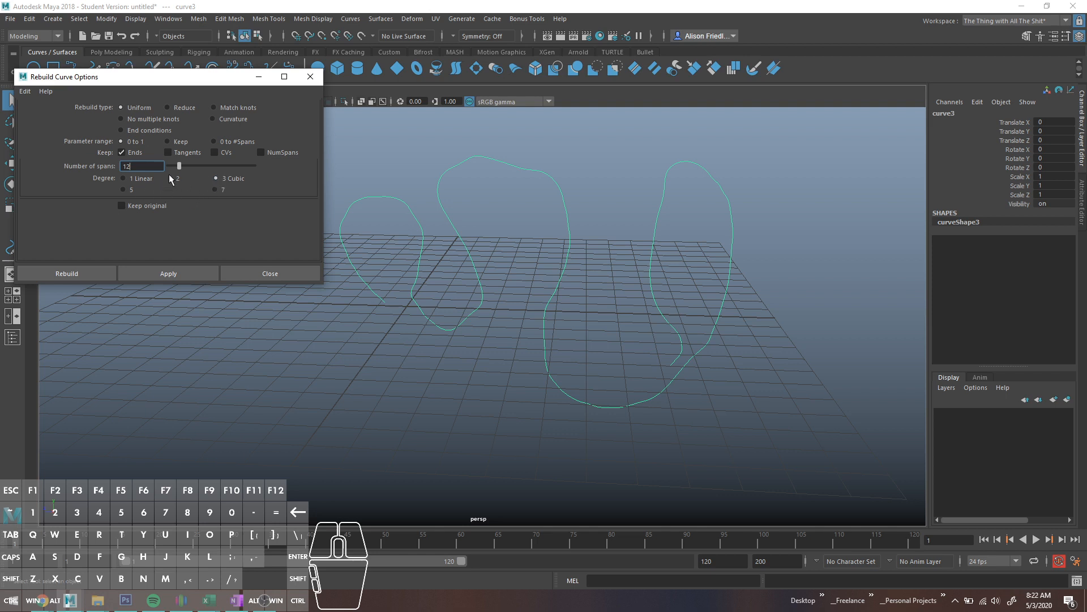
click(165, 270)
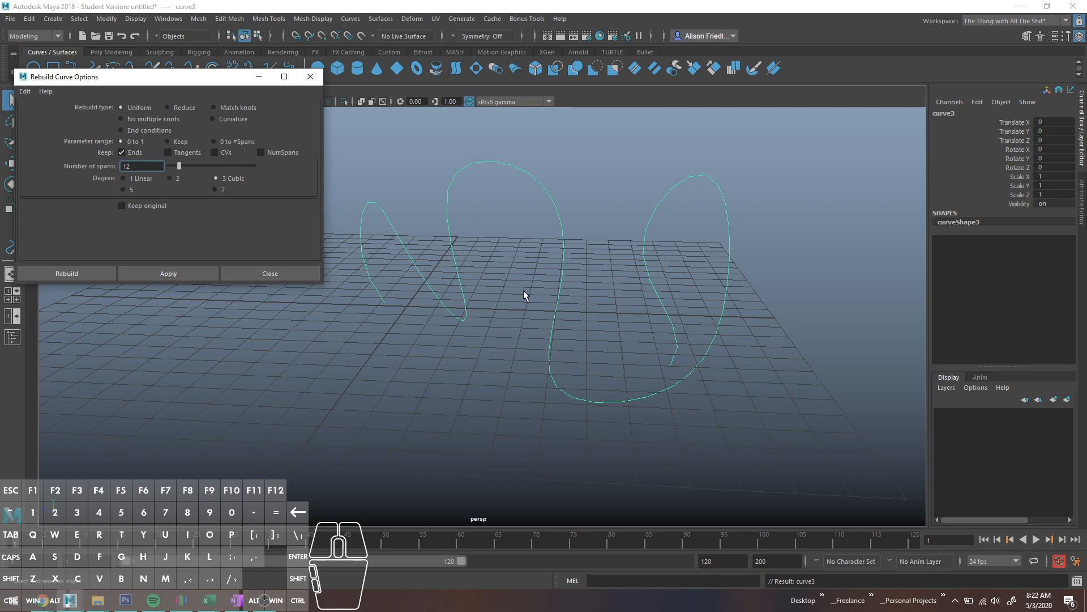
Select all control vertices of the rebuilt curve to check them, and undo the 12-span rebuild.
right_drag(447, 244, 433, 234)
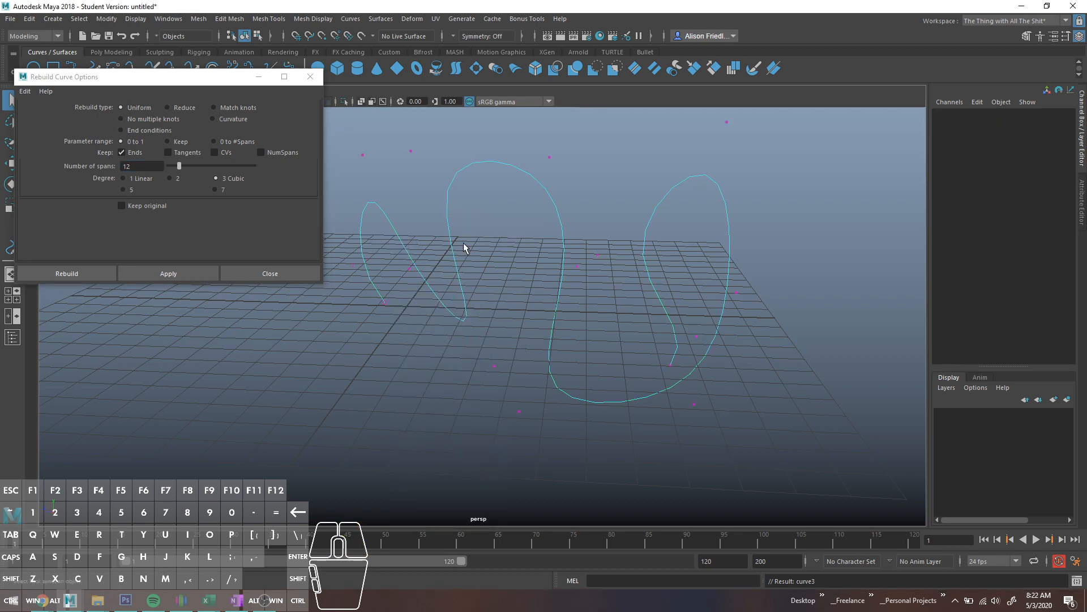
scroll(459, 244, down, 3)
drag(375, 150, 758, 417)
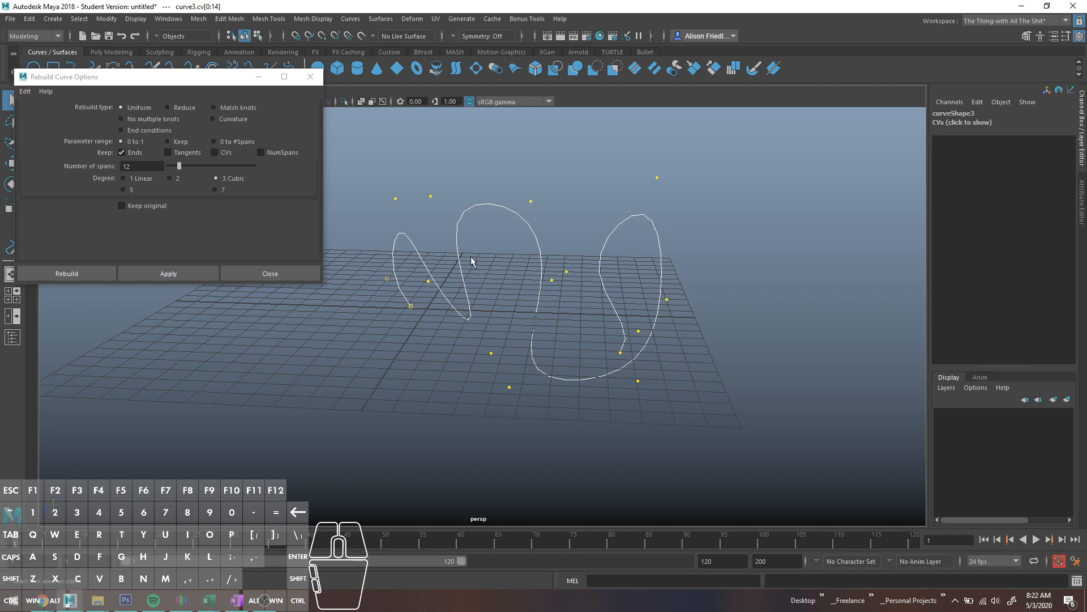
key(ctrl+z)
key(ctrl+z)
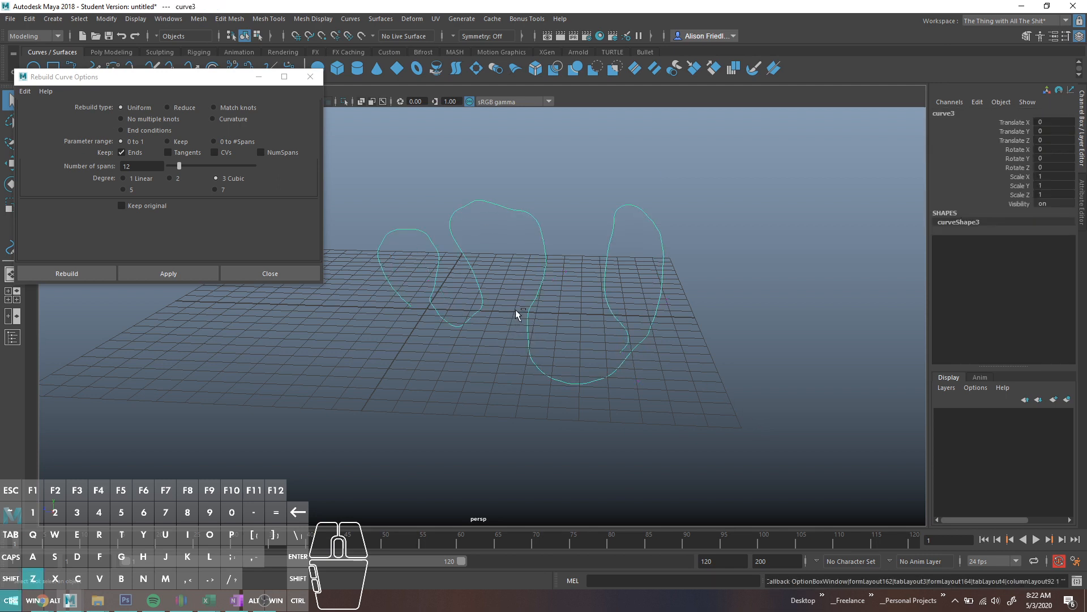
Rebuild the upright curve with 40 spans.
right_drag(461, 238, 294, 208)
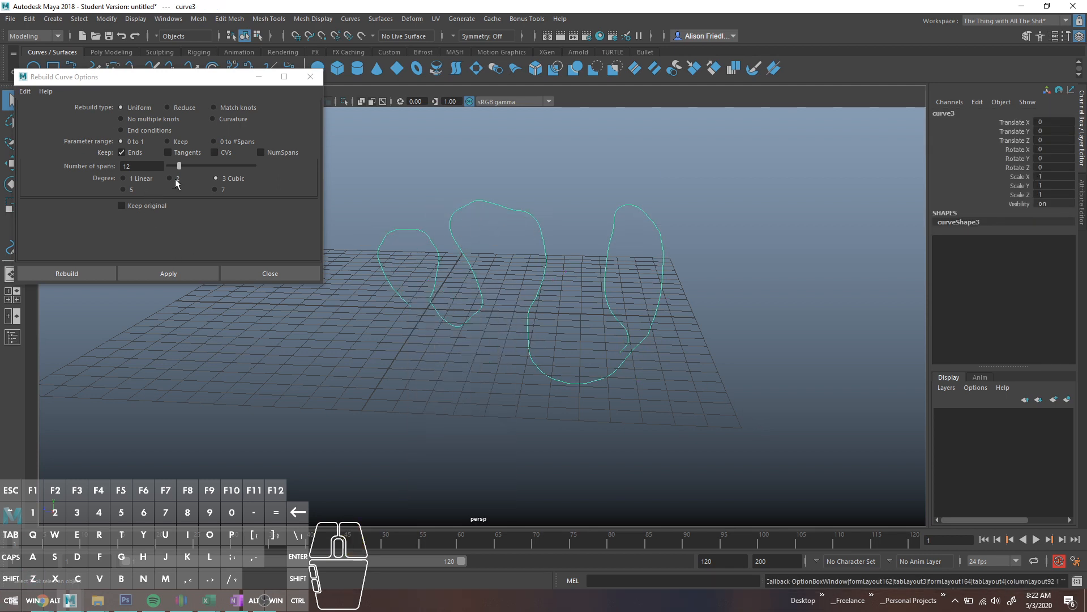
drag(180, 165, 204, 170)
click(185, 270)
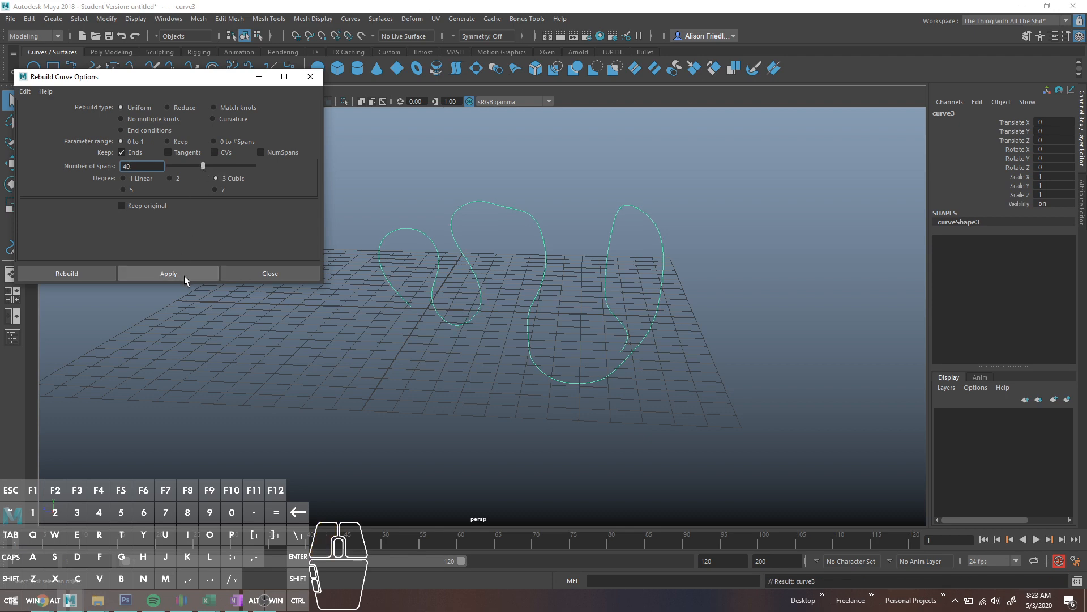
Display the rebuilt curve's control vertices and examine their spacing from different angles.
scroll(522, 202, up, 3)
right_drag(522, 203, 499, 168)
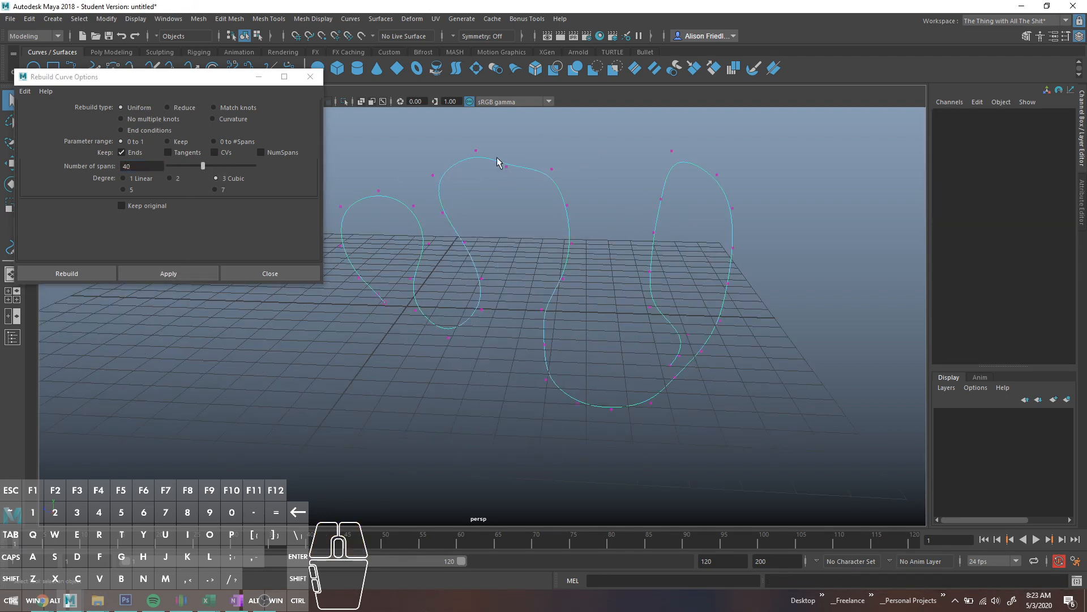
alt+drag(440, 211, 396, 182)
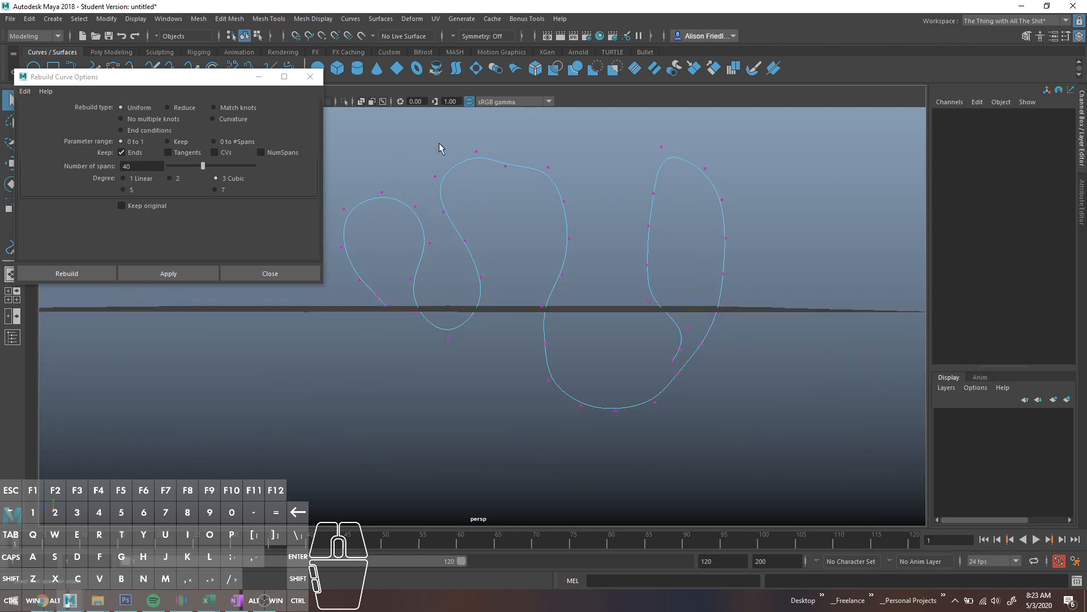
mouse_move(473, 177)
alt+mouse_down()
mouse_move(459, 209)
mouse_move(481, 170)
alt+mouse_up()
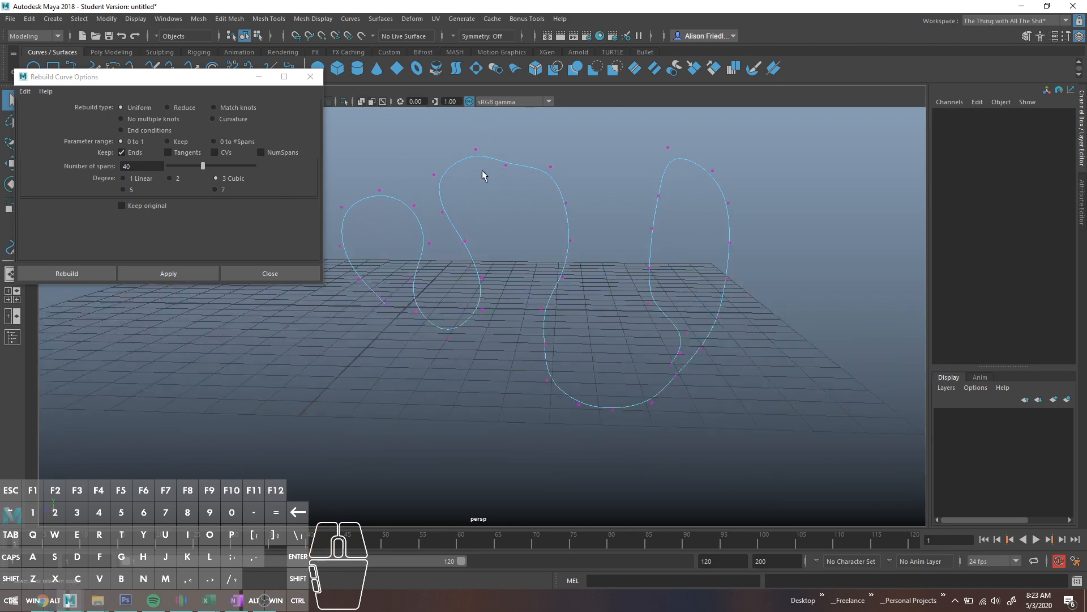
Rebuild the upright curve with 30 spans.
right_drag(485, 153, 517, 139)
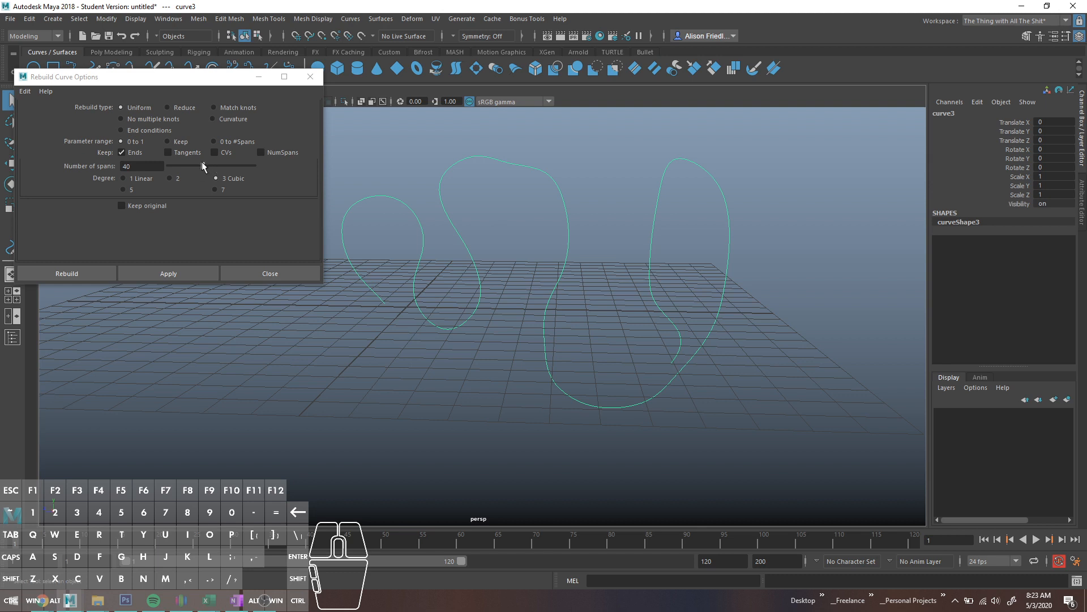
drag(202, 164, 195, 168)
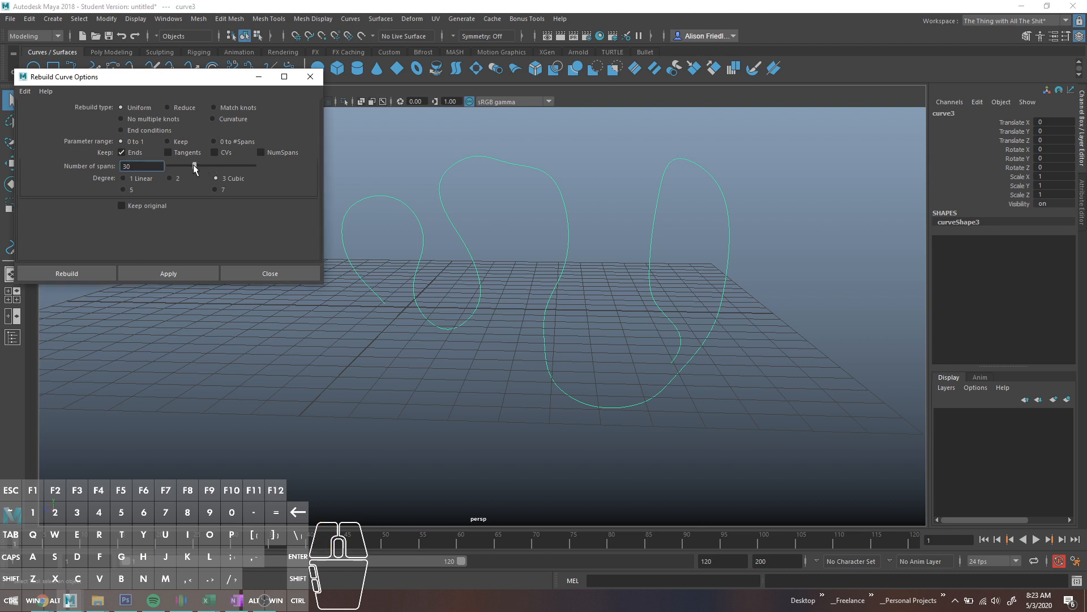
click(168, 273)
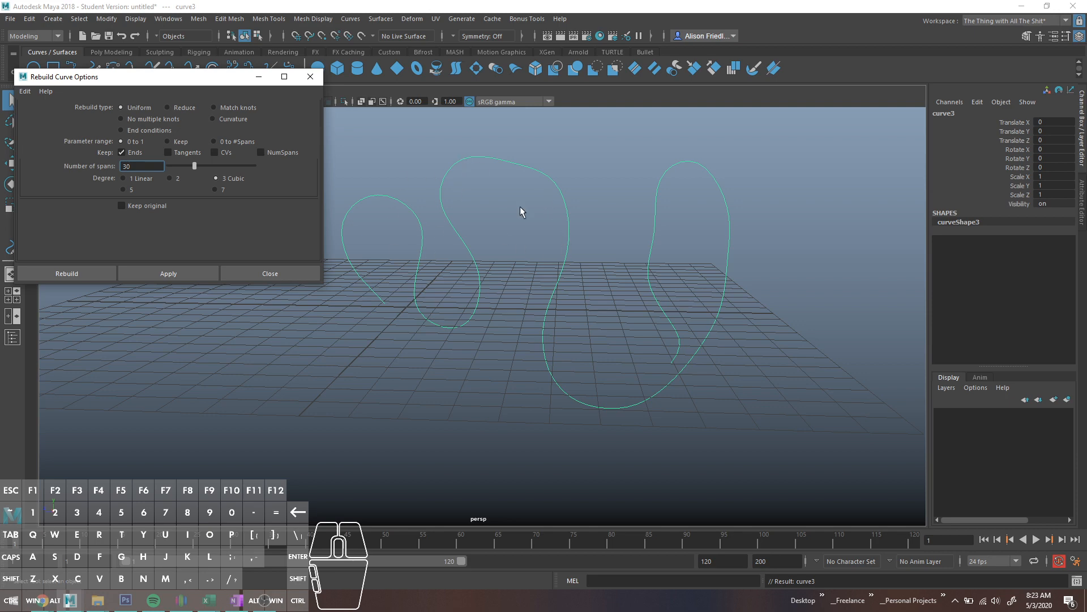
Display the rebuilt curve's control vertices and raise the one at the top of the middle loop.
alt+drag(520, 206, 518, 231)
right_drag(446, 228, 473, 182)
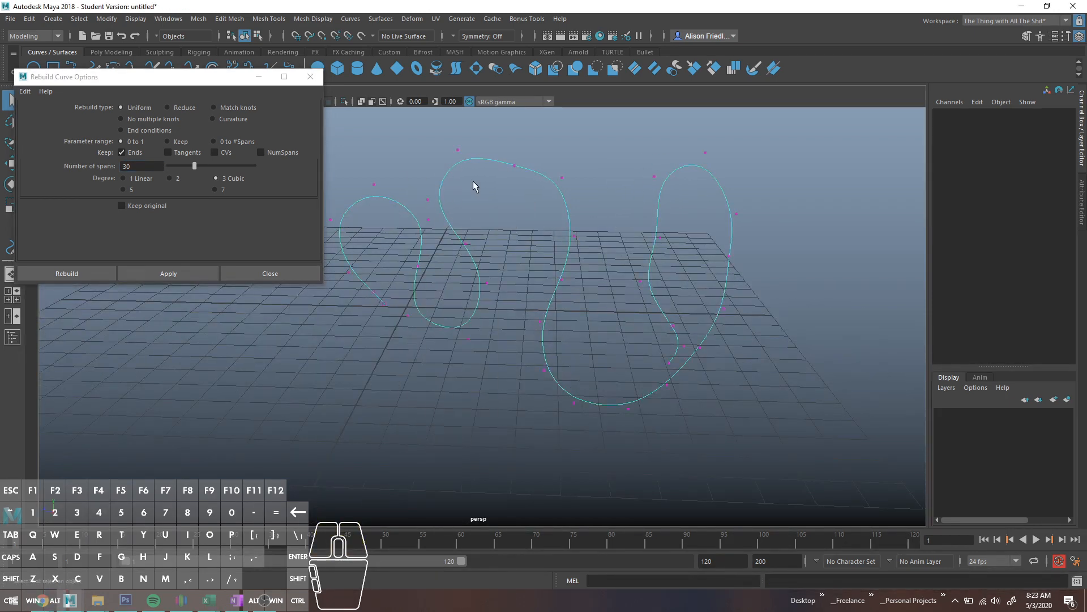
drag(503, 136, 512, 176)
key(w)
alt+drag(439, 198, 447, 181)
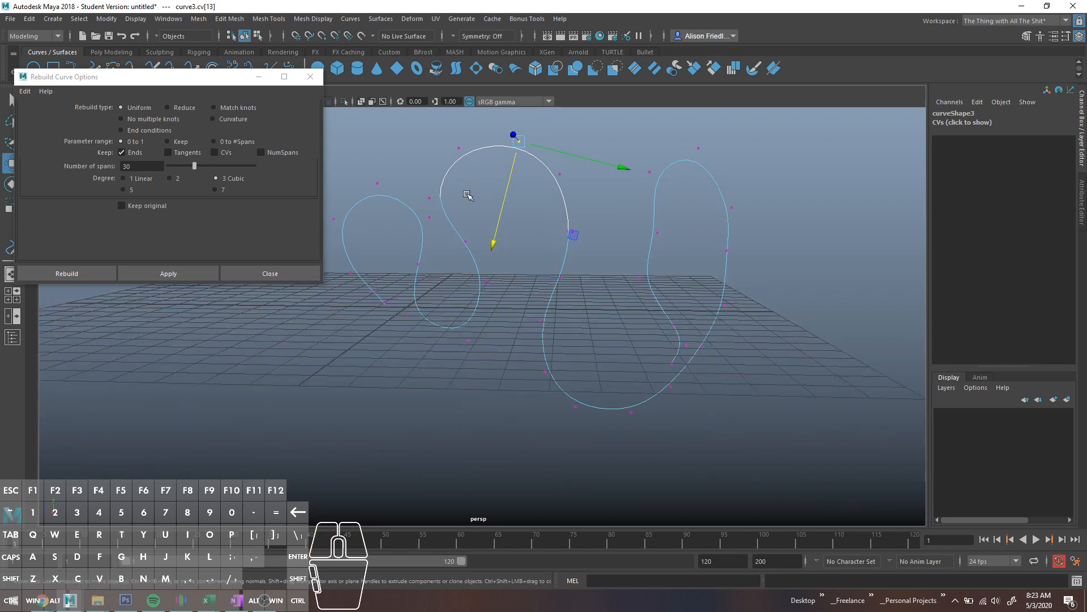
Reposition the control vertex on the upper left of the middle loop inward to dent the curve.
right_drag(453, 170, 478, 153)
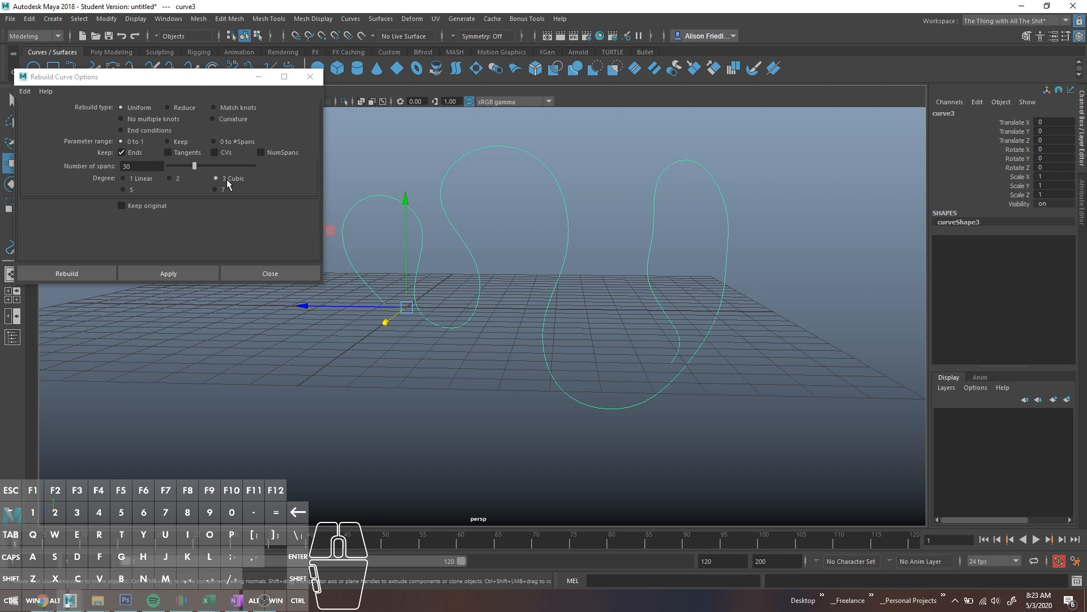
right_drag(446, 150, 410, 136)
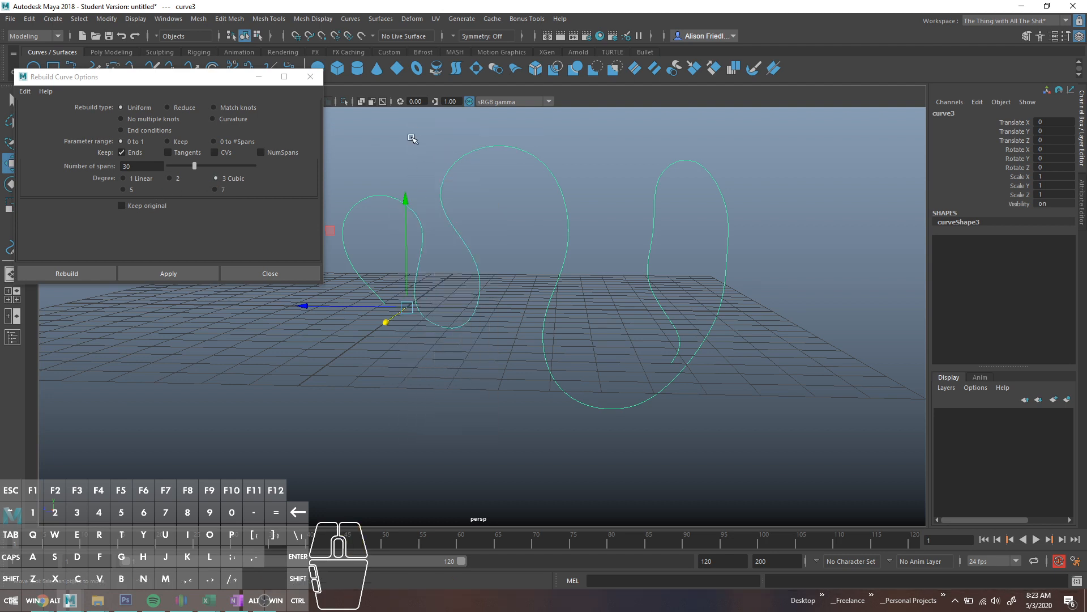
click(458, 148)
drag(479, 177, 490, 203)
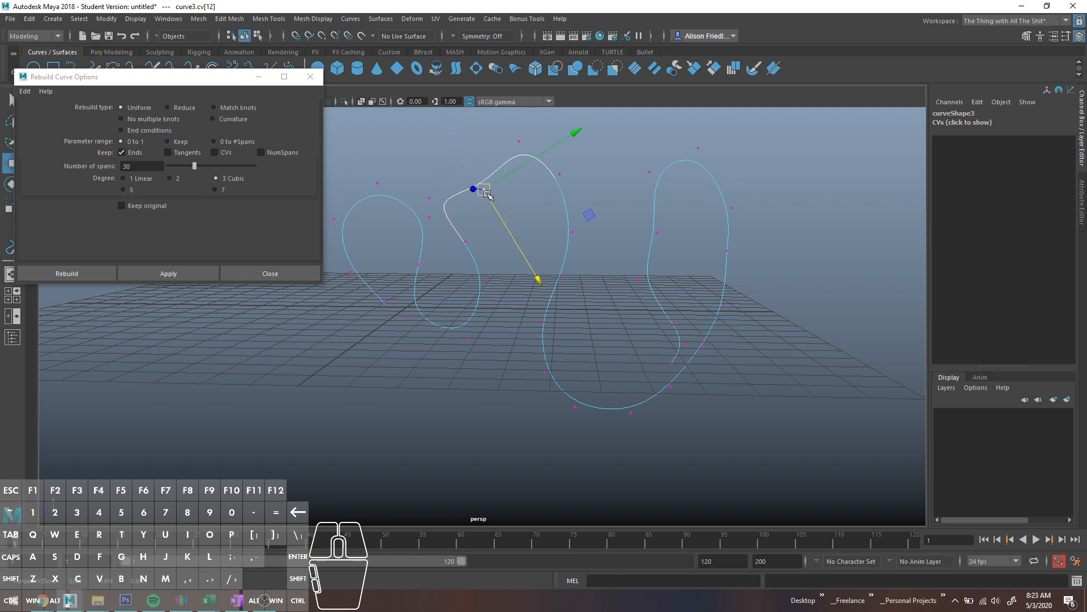
mouse_move(490, 195)
mouse_down()
mouse_move(496, 209)
mouse_move(450, 166)
mouse_move(474, 193)
mouse_up()
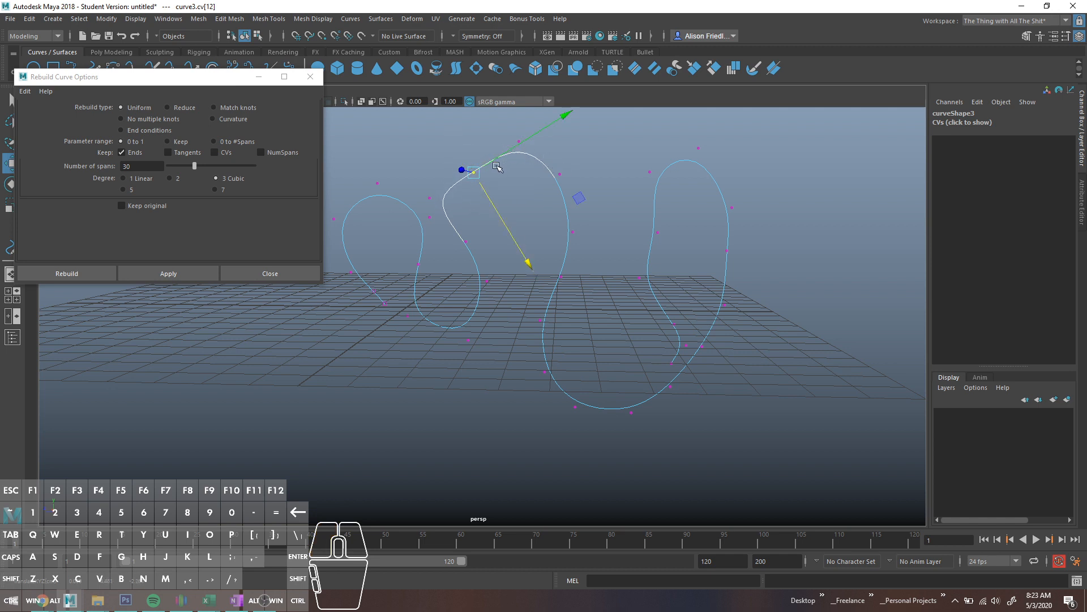
key(q)
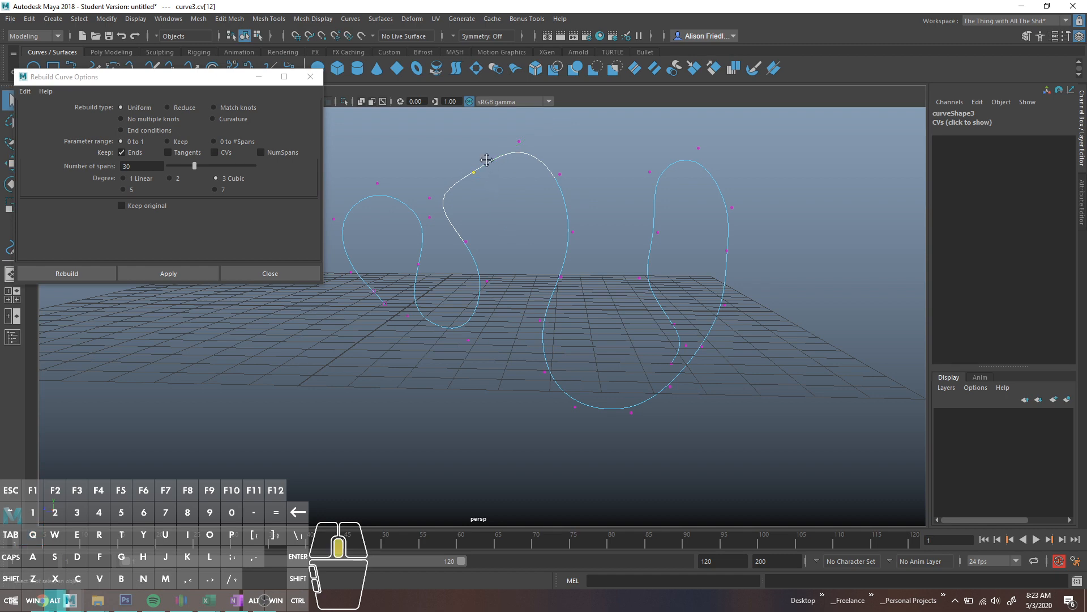
Spread the two outer control vertices atop the middle loop outward and lower the one between them to flatten the loop's top.
alt+middle_drag(531, 179, 520, 200)
drag(446, 129, 559, 208)
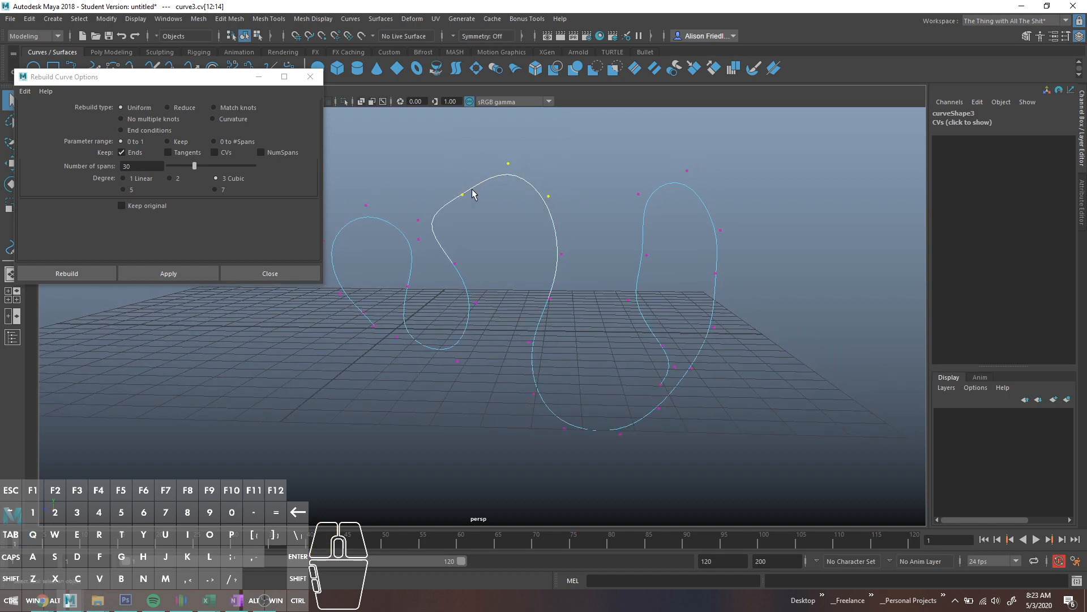
key(w)
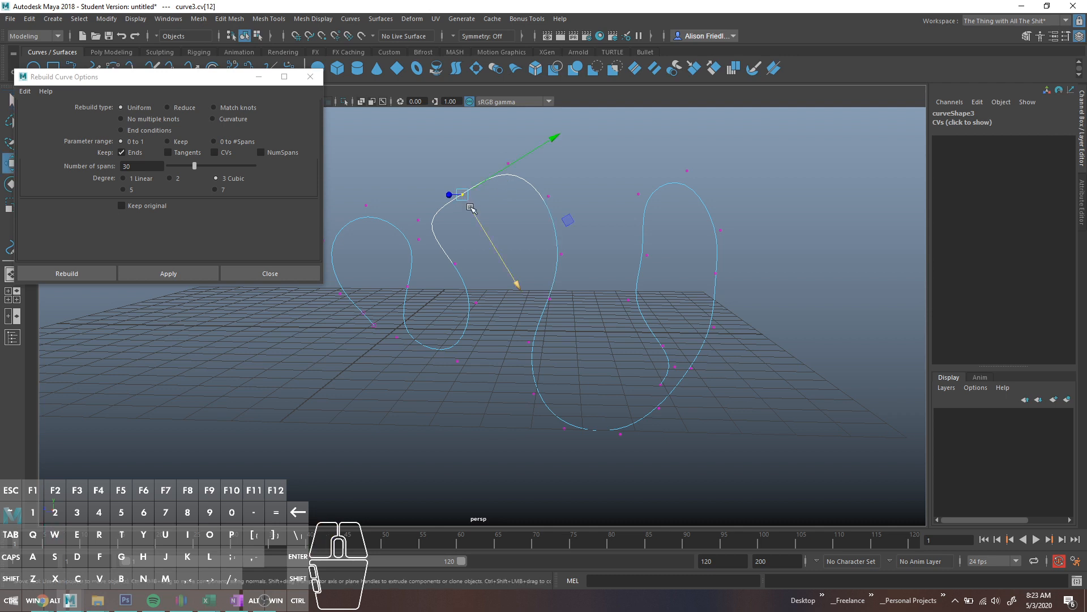
drag(463, 194, 445, 166)
click(547, 196)
mouse_move(519, 218)
mouse_down()
mouse_move(555, 196)
mouse_move(515, 196)
mouse_move(518, 237)
mouse_move(520, 201)
mouse_up()
click(508, 163)
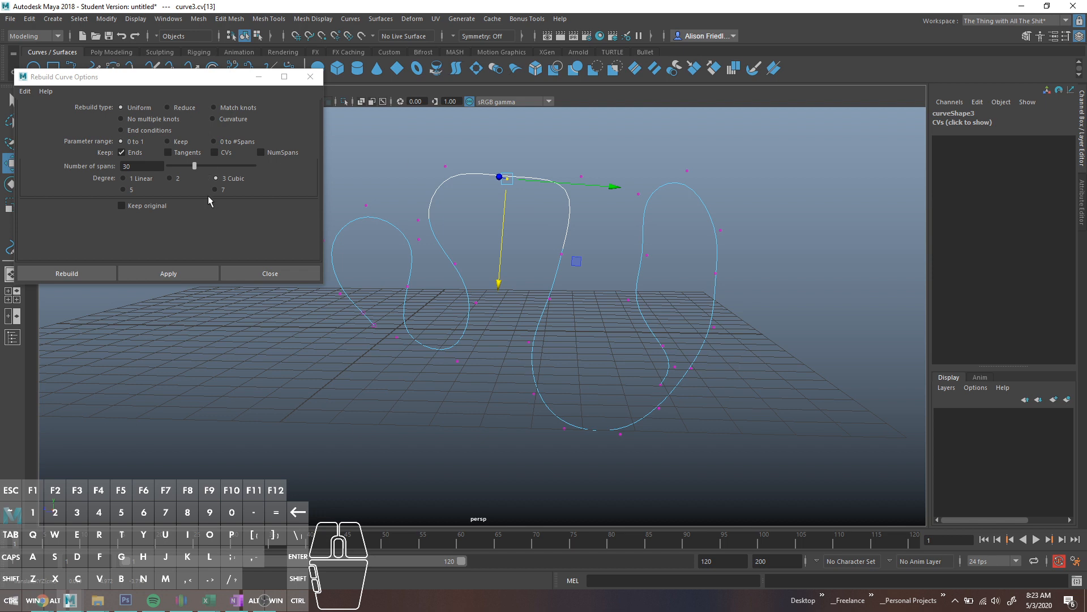
Rebuild the upright curve with 30 spans and degree 1 Linear.
click(129, 193)
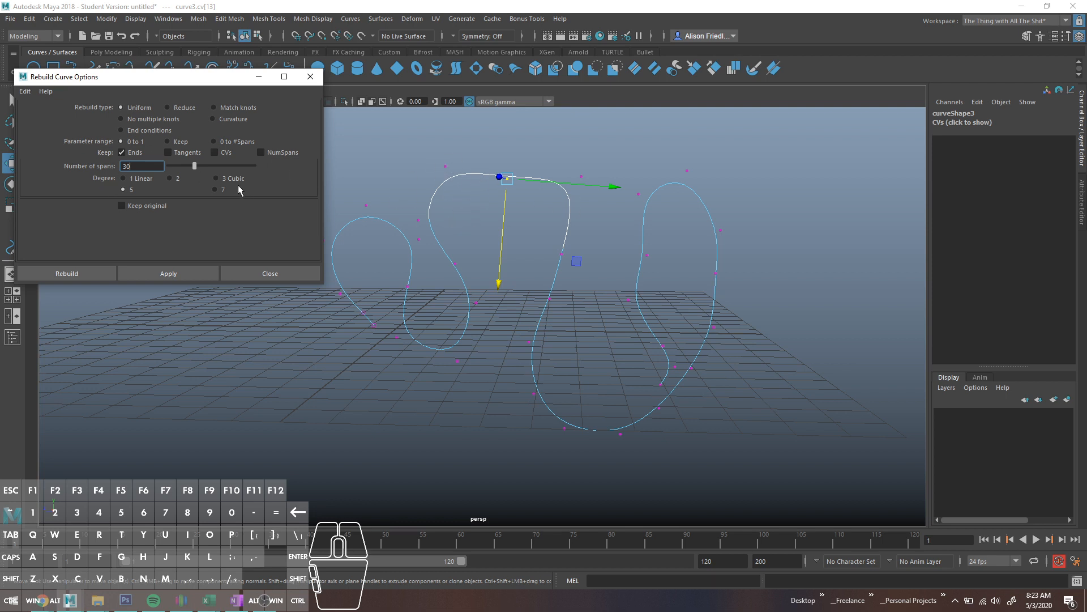
click(138, 178)
right_drag(527, 181, 430, 139)
click(171, 273)
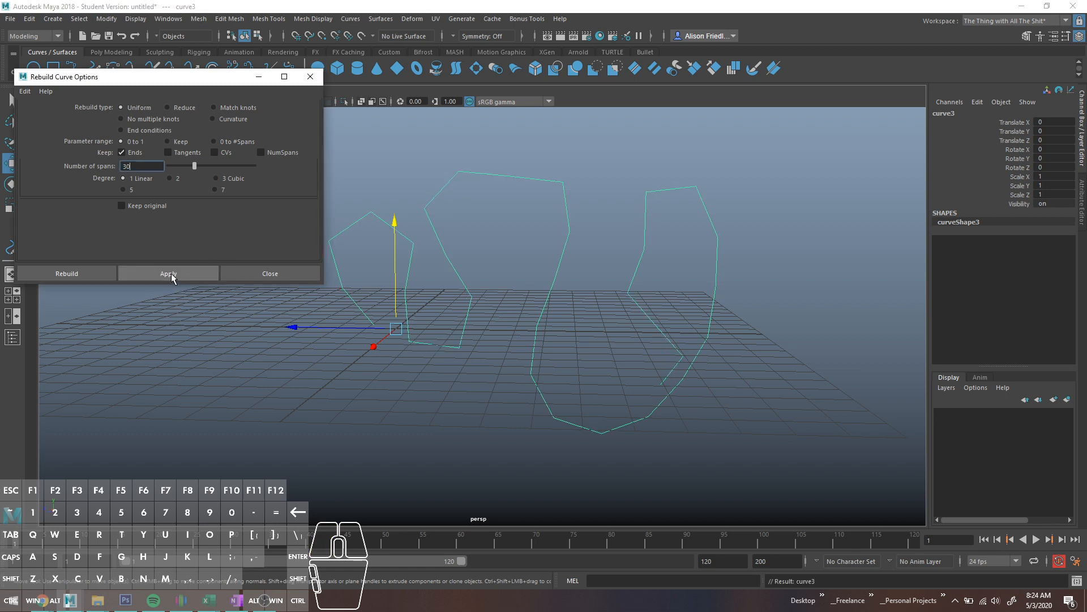
Try moving a control vertex at the top of the linear curve's middle loop, and undo the move.
right_drag(466, 180, 393, 174)
drag(439, 142, 541, 221)
drag(451, 158, 495, 179)
key(ctrl+z)
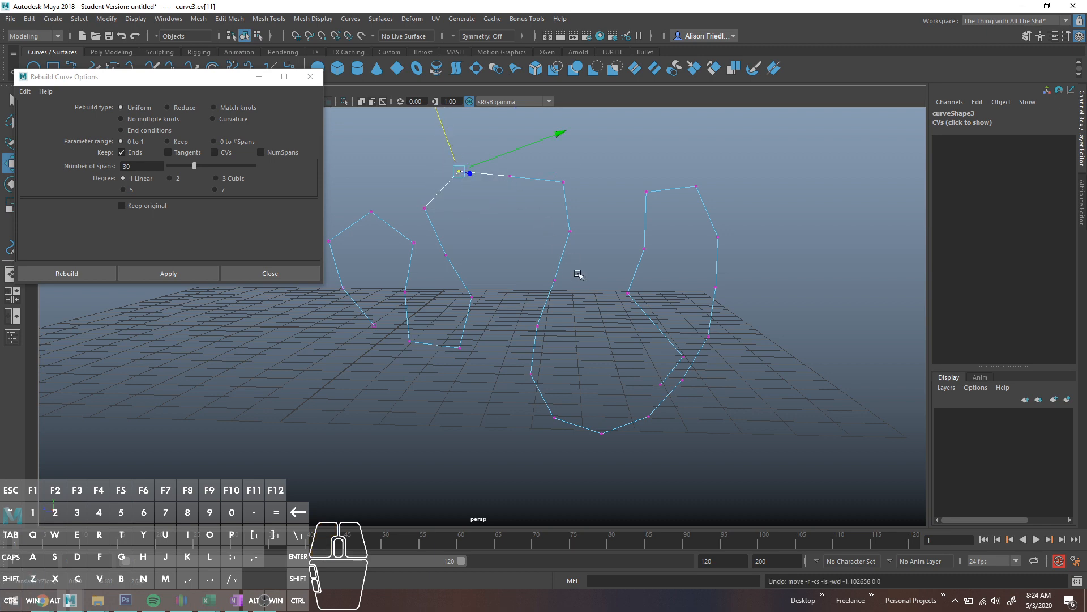
alt+drag(559, 270, 578, 284)
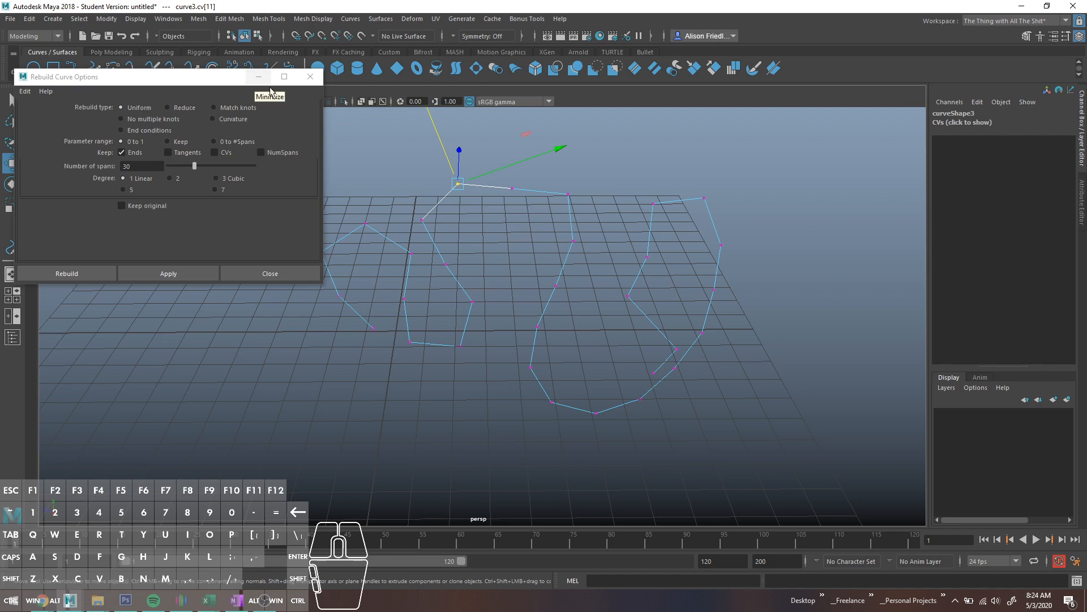
alt+drag(438, 223, 431, 198)
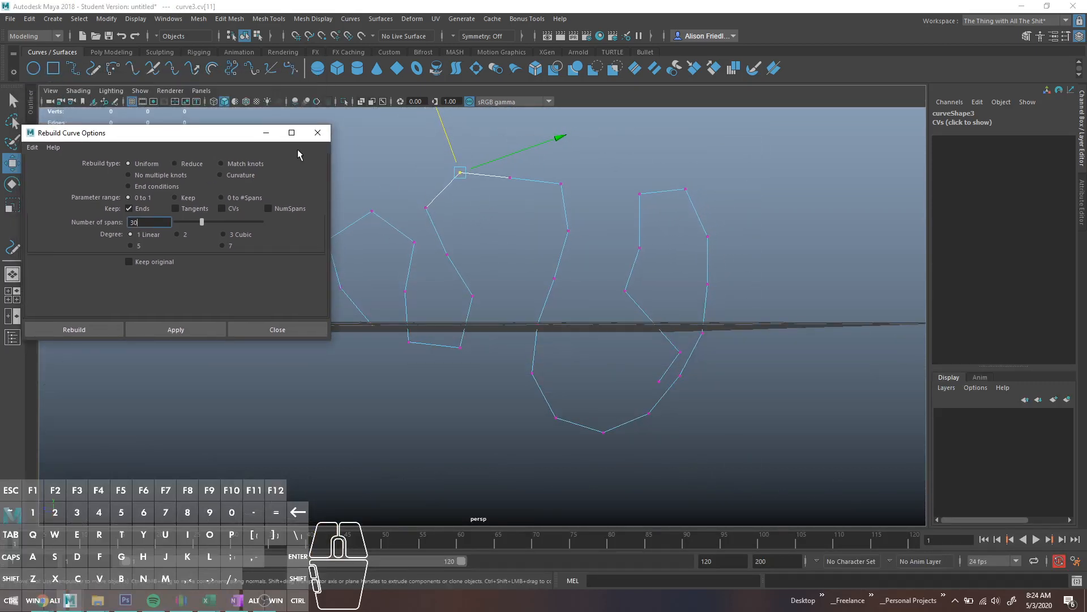
mouse_move(512, 199)
alt+mouse_down()
mouse_move(514, 245)
mouse_move(521, 201)
alt+mouse_up()
key(q)
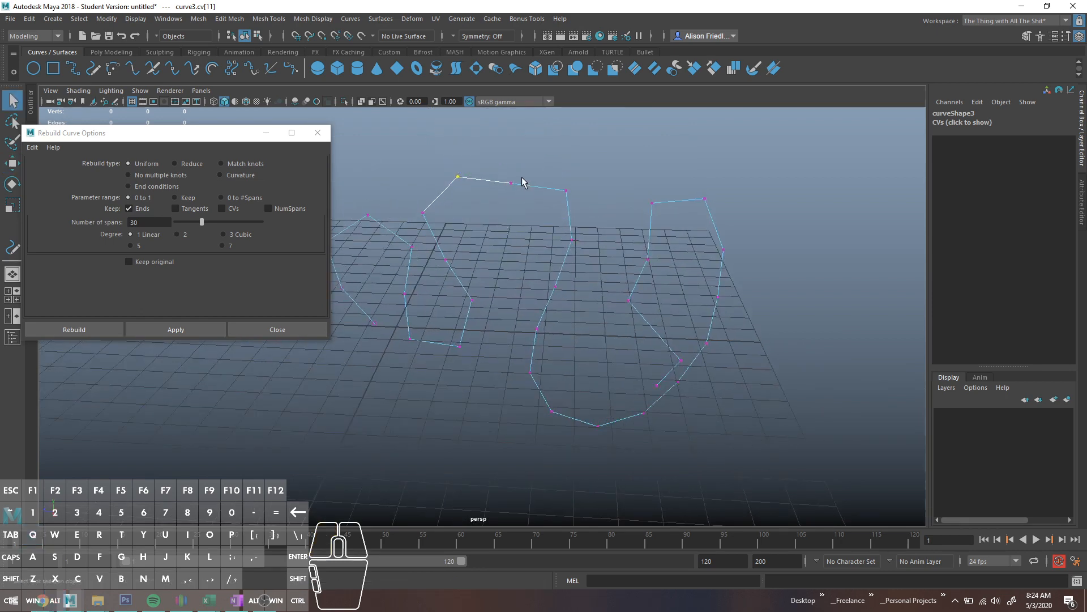
Rebuild the upright curve with 30 spans and degree 3 Cubic, and close the rebuild options.
click(224, 234)
click(201, 332)
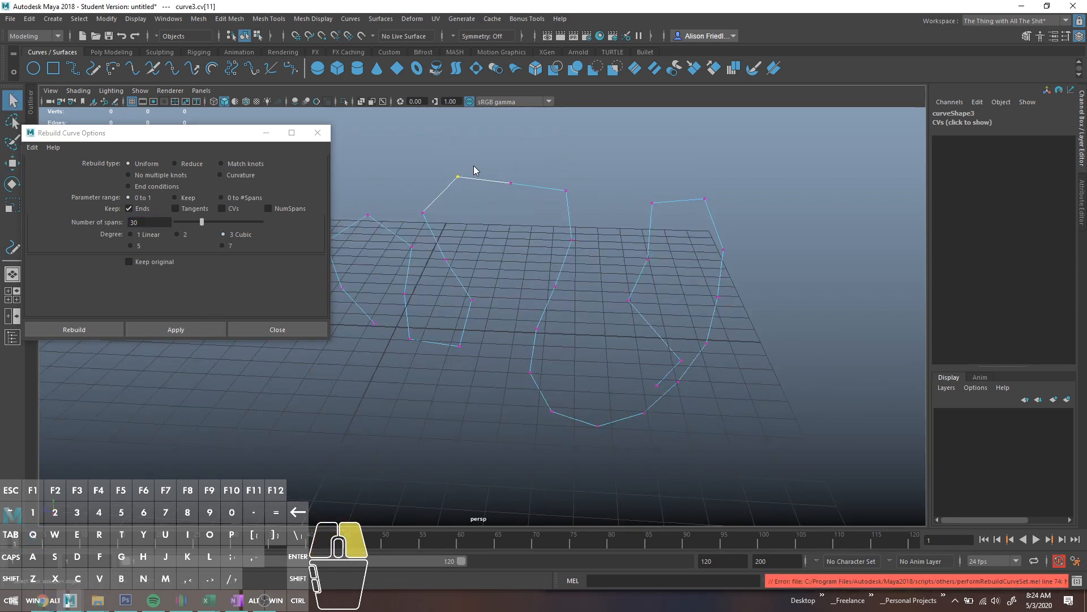
right_drag(473, 165, 478, 153)
click(172, 332)
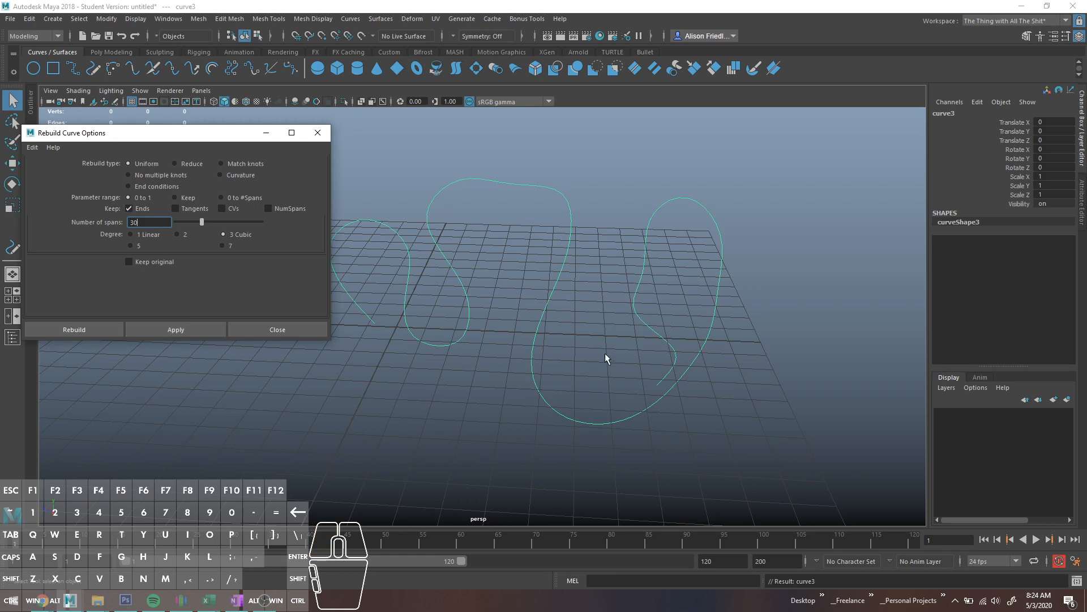
alt+drag(604, 352, 527, 294)
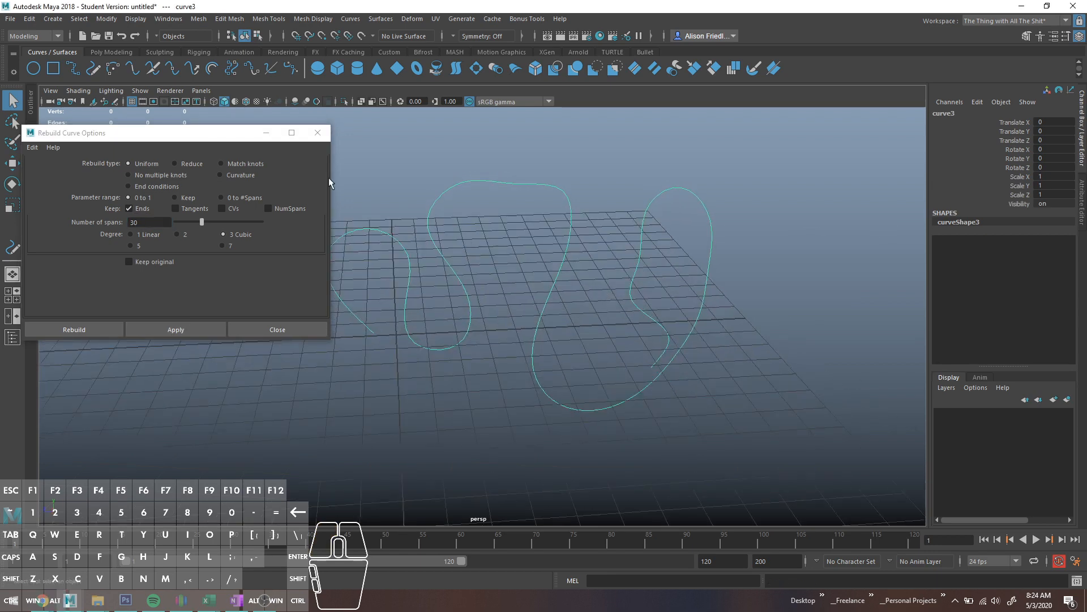
click(318, 132)
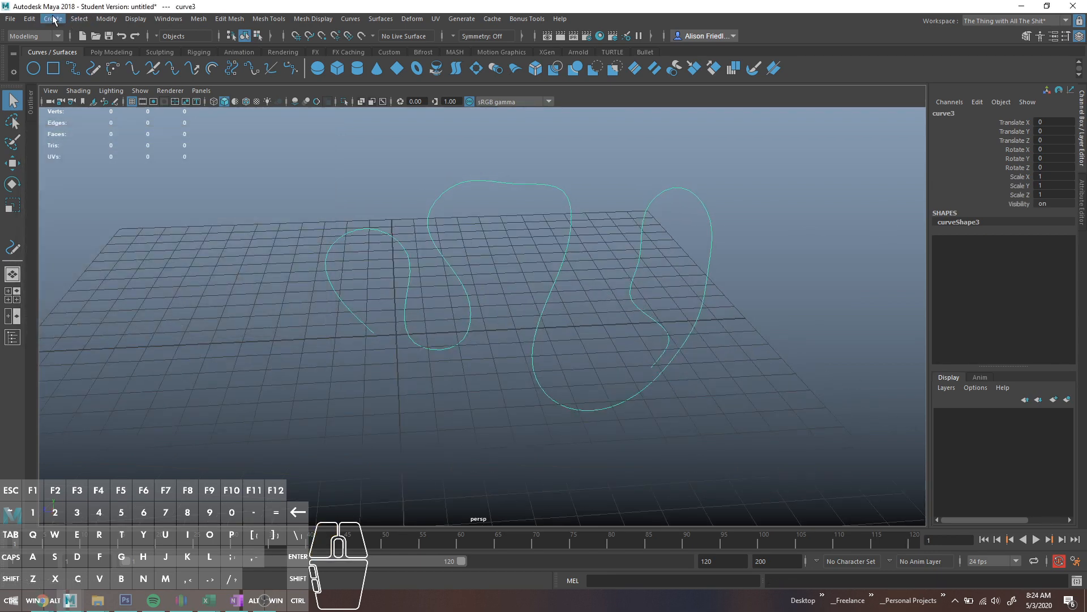
Draw a long winding curve flat on the grid behind the upright curve with the CV Curve Tool, and finish it.
click(53, 19)
mouse_move(143, 106)
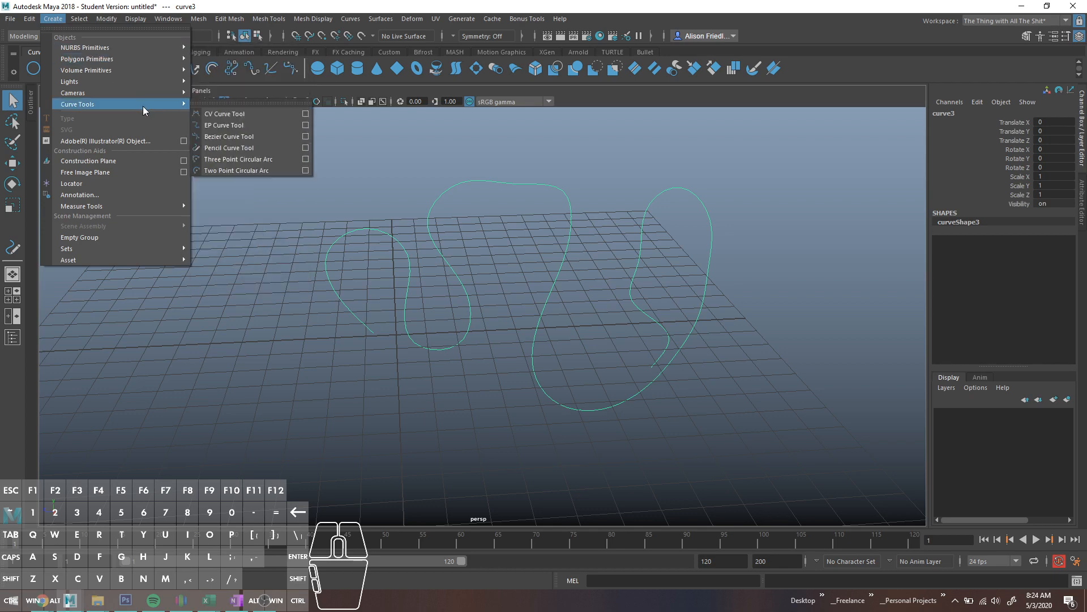
click(292, 114)
alt+drag(353, 173, 328, 283)
click(317, 214)
click(308, 159)
click(469, 155)
click(408, 228)
click(502, 260)
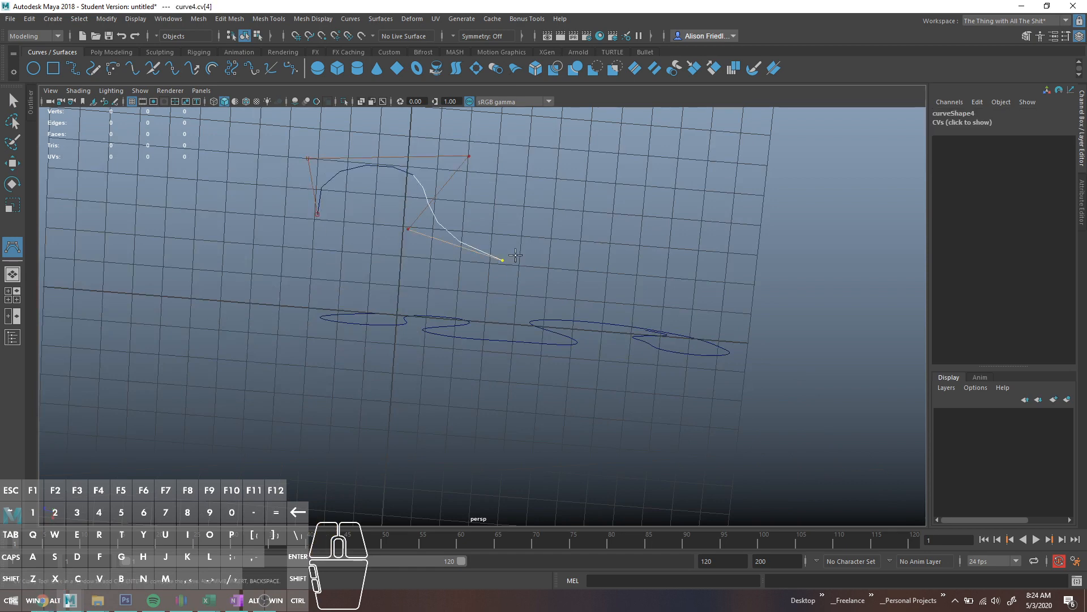
click(582, 193)
click(561, 145)
alt+middle_drag(577, 188, 581, 300)
click(473, 216)
click(367, 185)
click(275, 217)
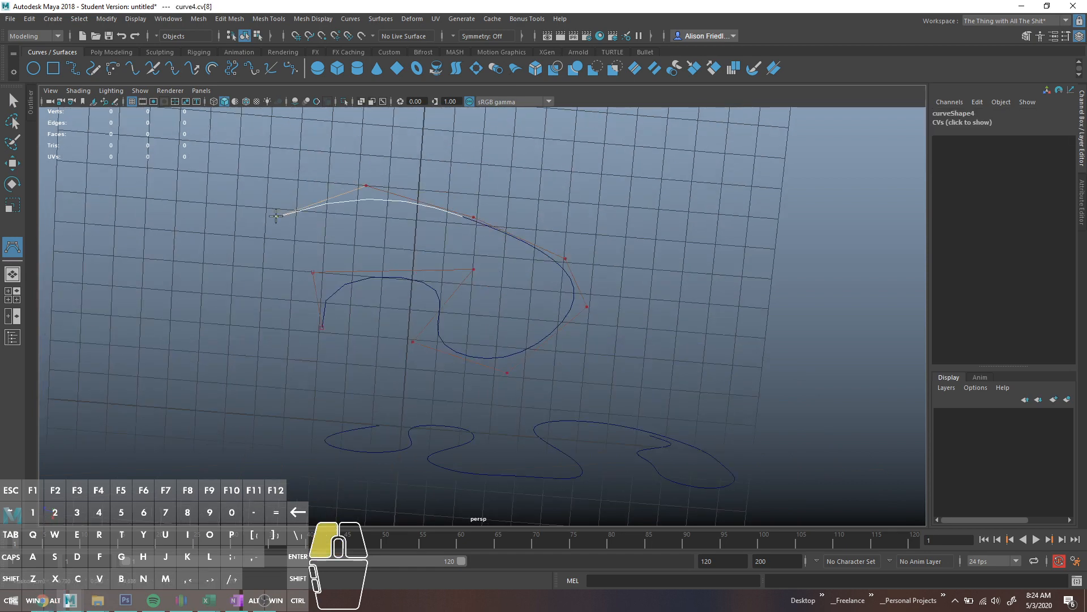
click(269, 137)
click(427, 132)
click(586, 234)
click(624, 271)
click(715, 252)
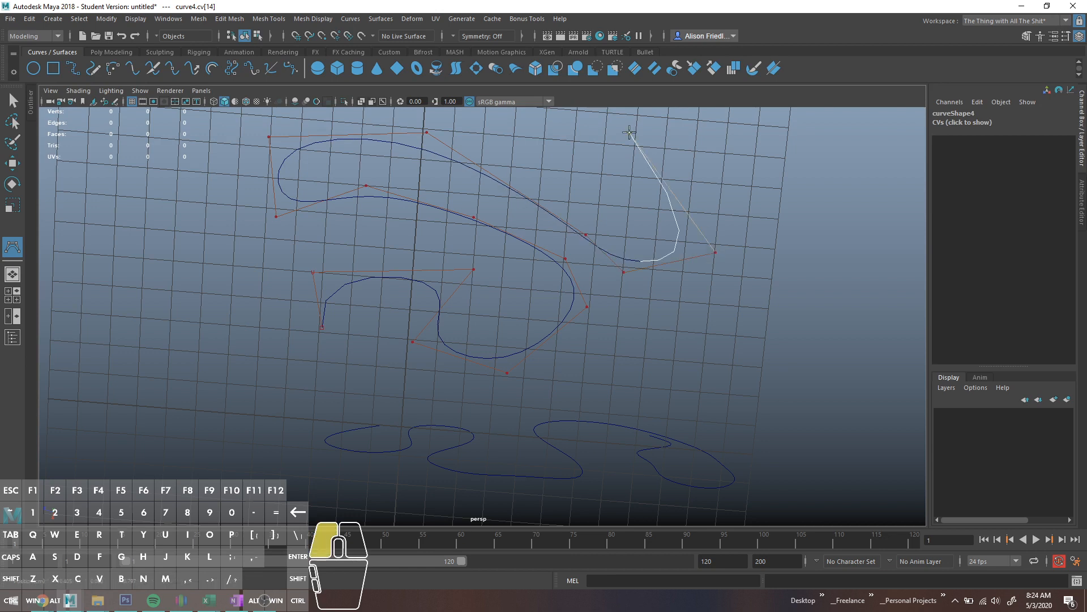
click(629, 133)
key(q)
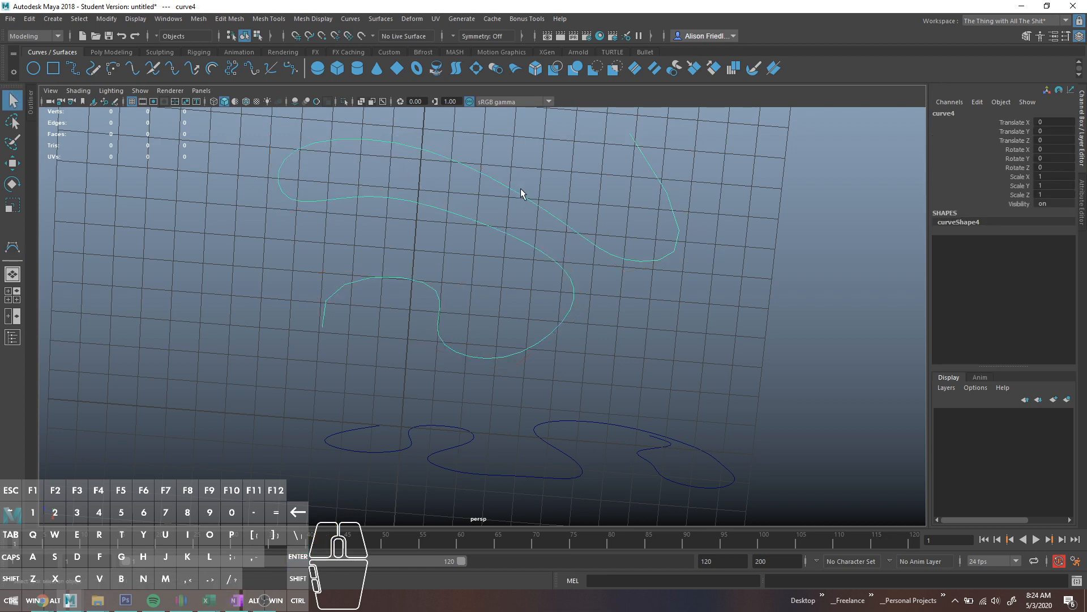
Display the new CV curve's control vertices and pull its middle section well below the grid plane.
right_drag(521, 188, 505, 181)
alt+drag(505, 182, 497, 215)
click(460, 244)
key(w)
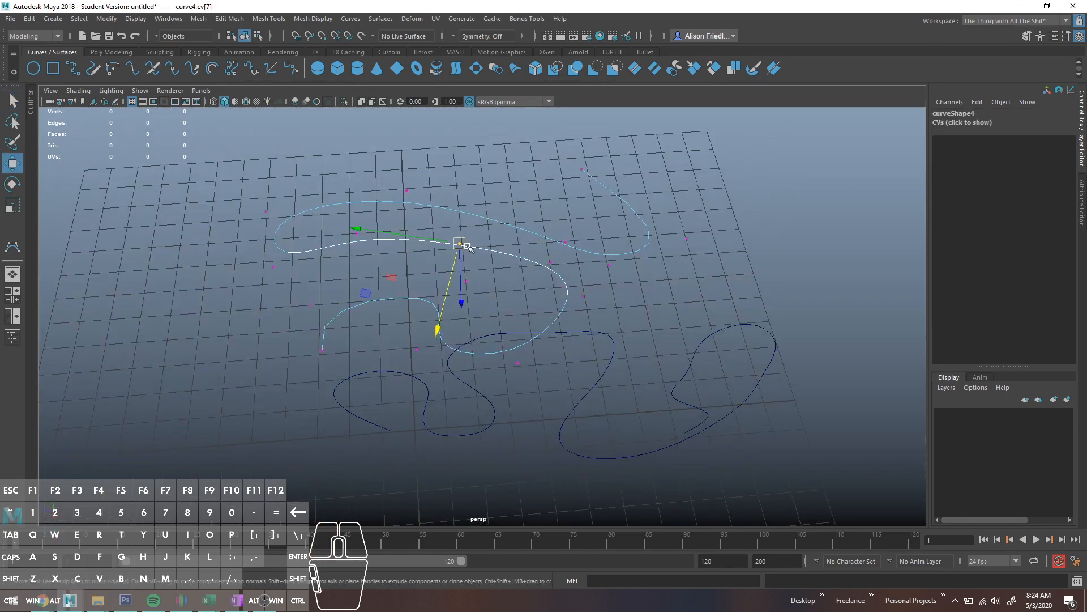
drag(463, 283, 512, 374)
click(516, 274)
alt+drag(510, 376, 488, 363)
key(q)
drag(529, 256, 555, 405)
key(w)
key(q)
Delete the upright rebuilt curve and select the remaining CV curve as a whole object.
click(426, 182)
key(Delete)
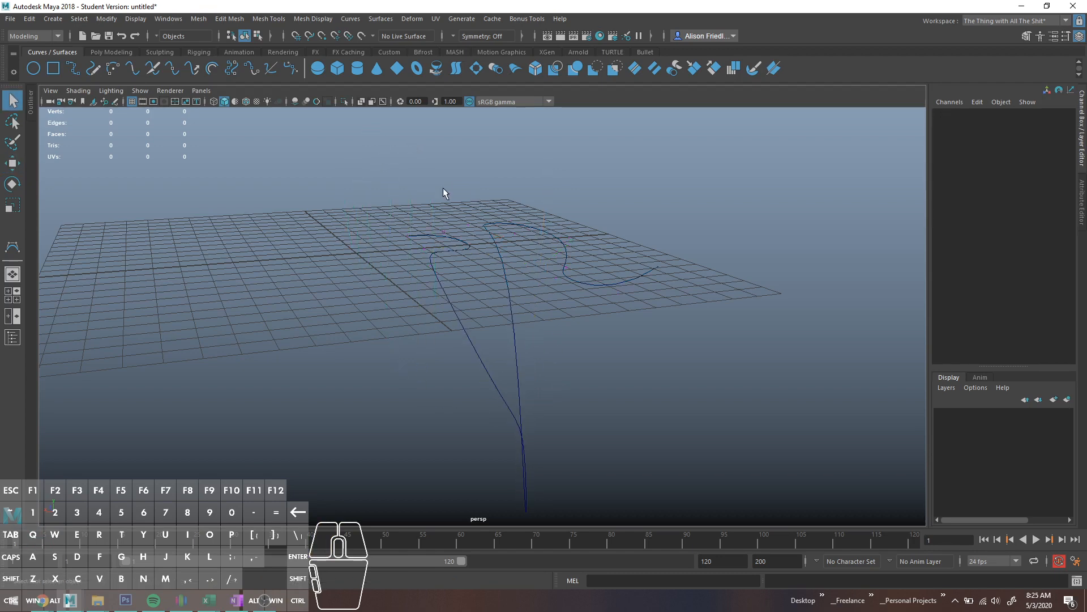
click(465, 224)
right_drag(475, 223, 504, 203)
alt+drag(504, 204, 527, 328)
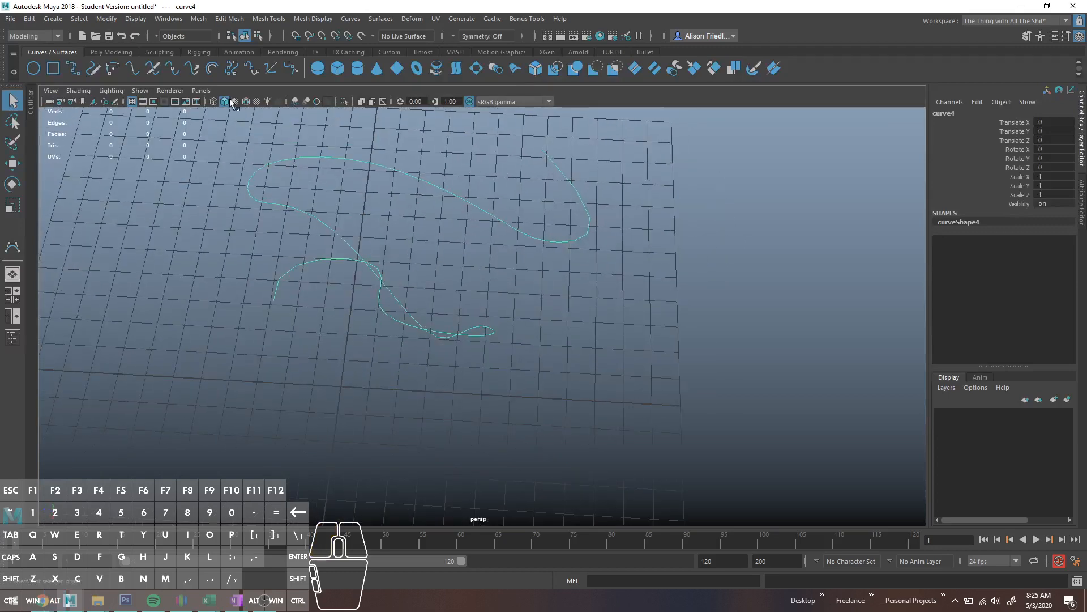
Draw a spiralling curve through ten points to the left of the CV curve with the EP Curve Tool, and finish it.
drag(48, 23, 263, 123)
scroll(274, 238, up, 3)
click(259, 334)
click(281, 253)
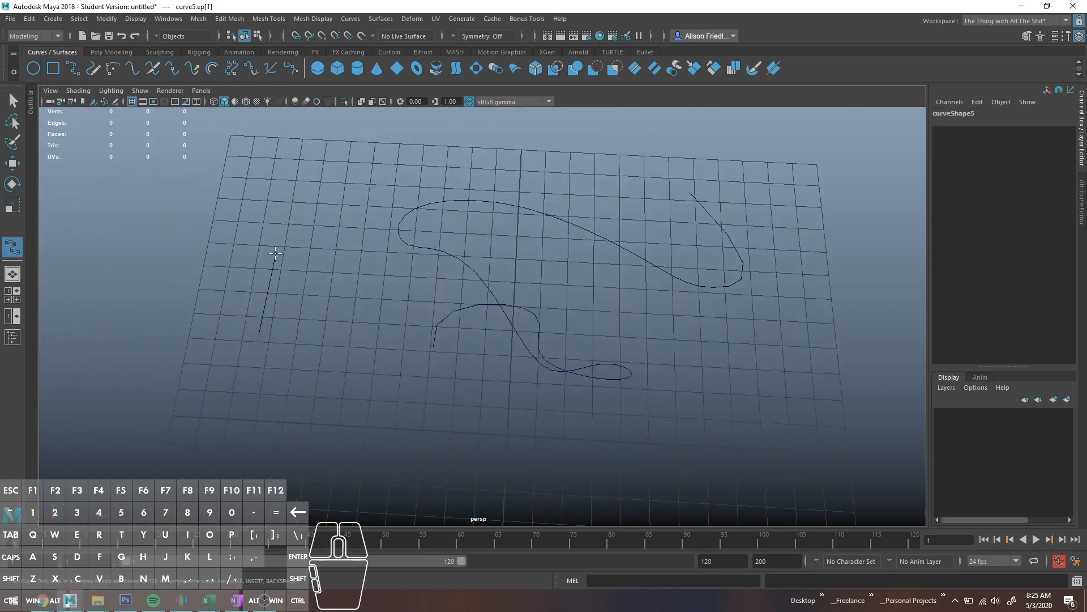
click(365, 296)
click(347, 363)
click(266, 376)
click(174, 370)
click(181, 248)
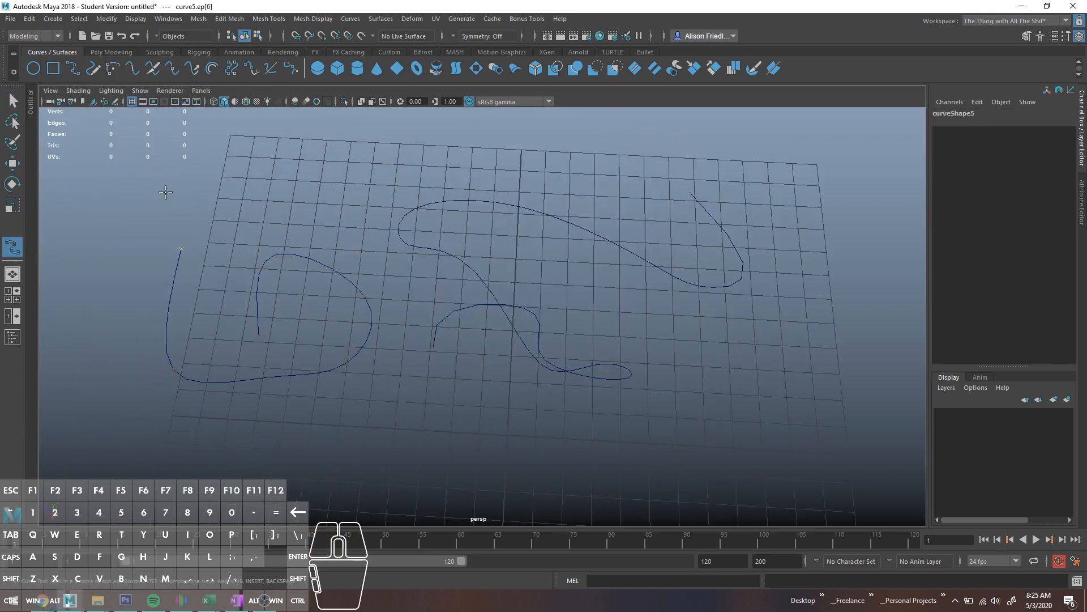
click(126, 181)
click(65, 281)
click(96, 338)
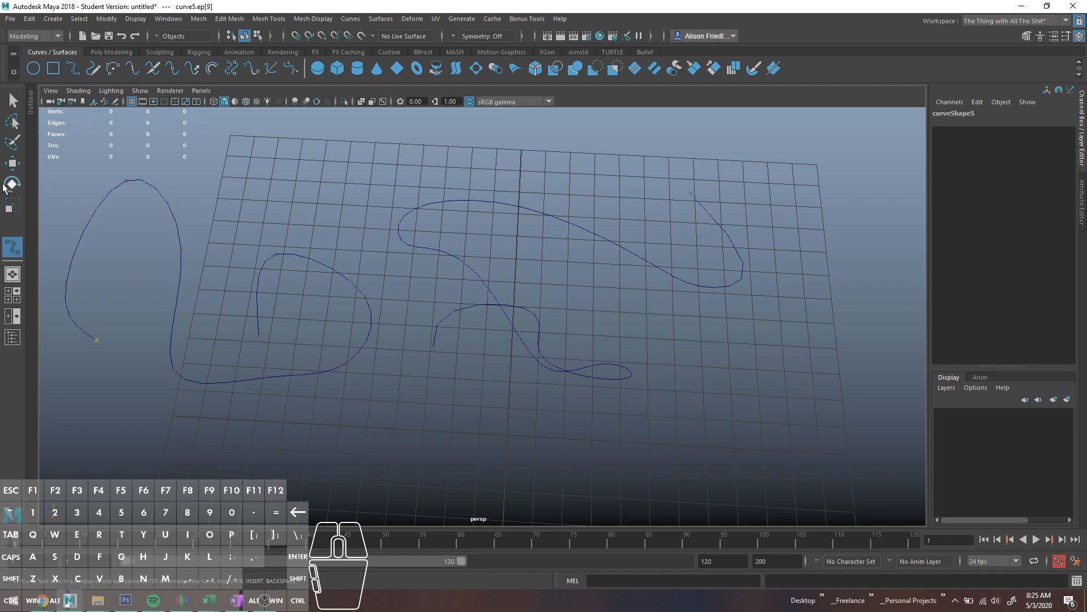
key(q)
Display the control vertices of the new EP curve.
right_drag(286, 255, 274, 240)
scroll(268, 232, up, 3)
alt+middle_drag(267, 233, 465, 240)
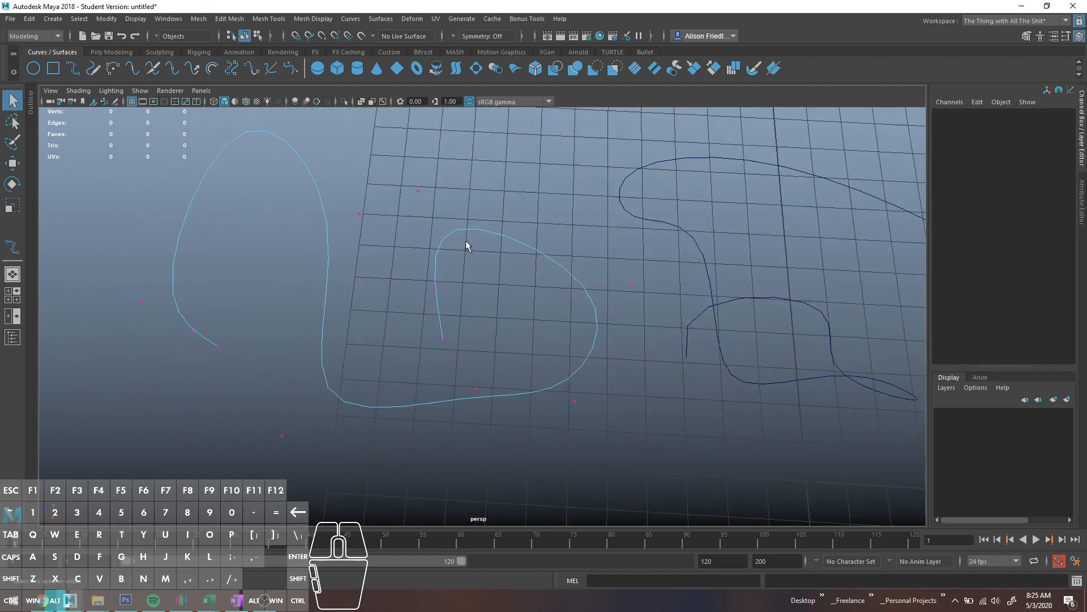
Draw an S-shaped curve through ten points on the empty part of the grid with the EP Curve Tool, and finish it.
alt+drag(410, 215, 402, 226)
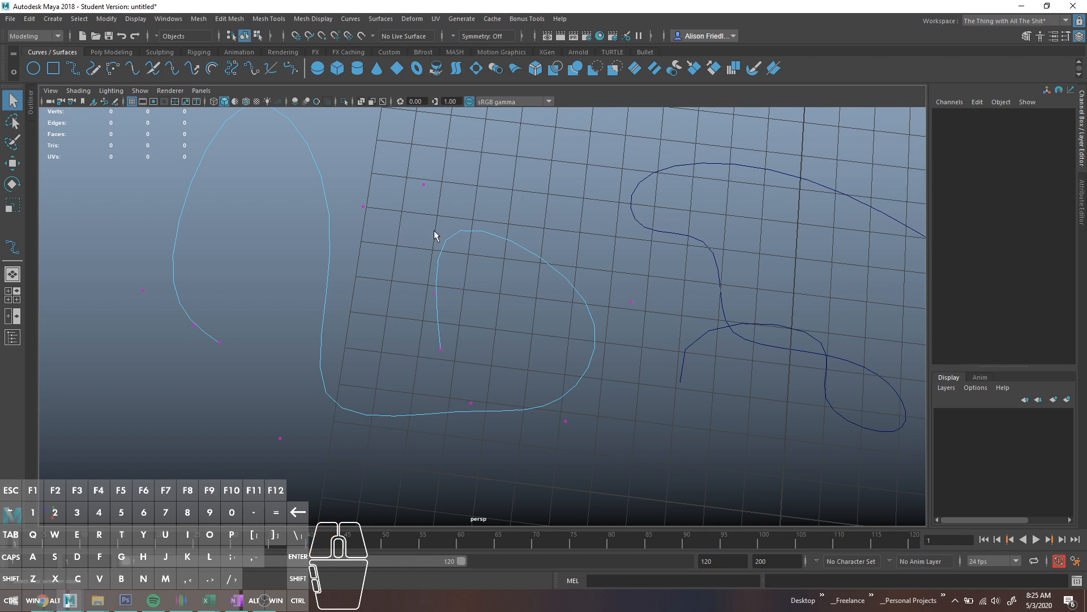
key(g)
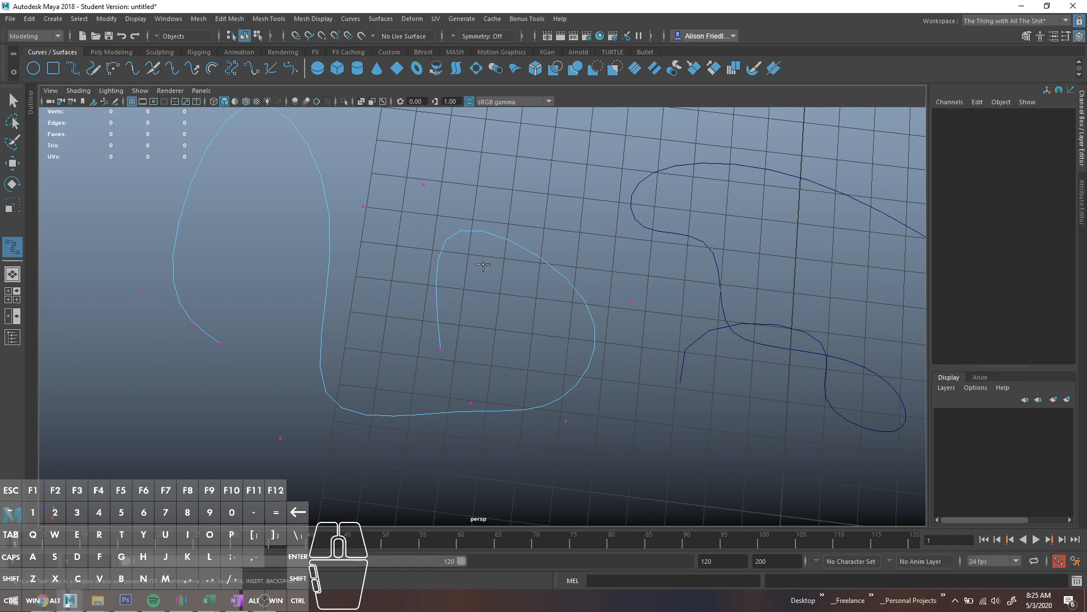
scroll(483, 262, down, 8)
alt+middle_drag(506, 419, 455, 237)
click(455, 238)
scroll(458, 252, up, 5)
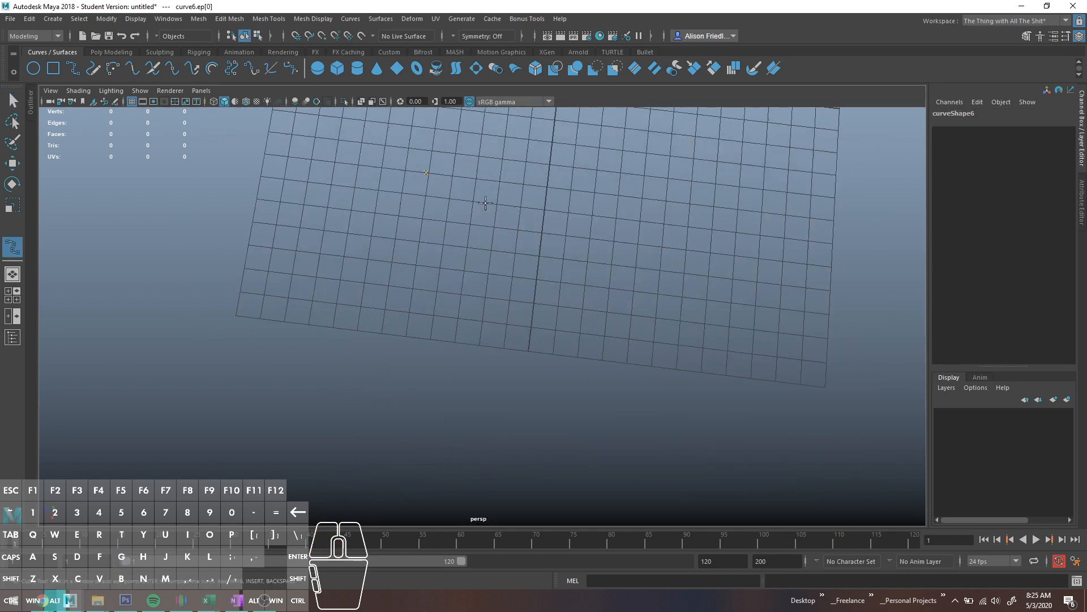
click(558, 217)
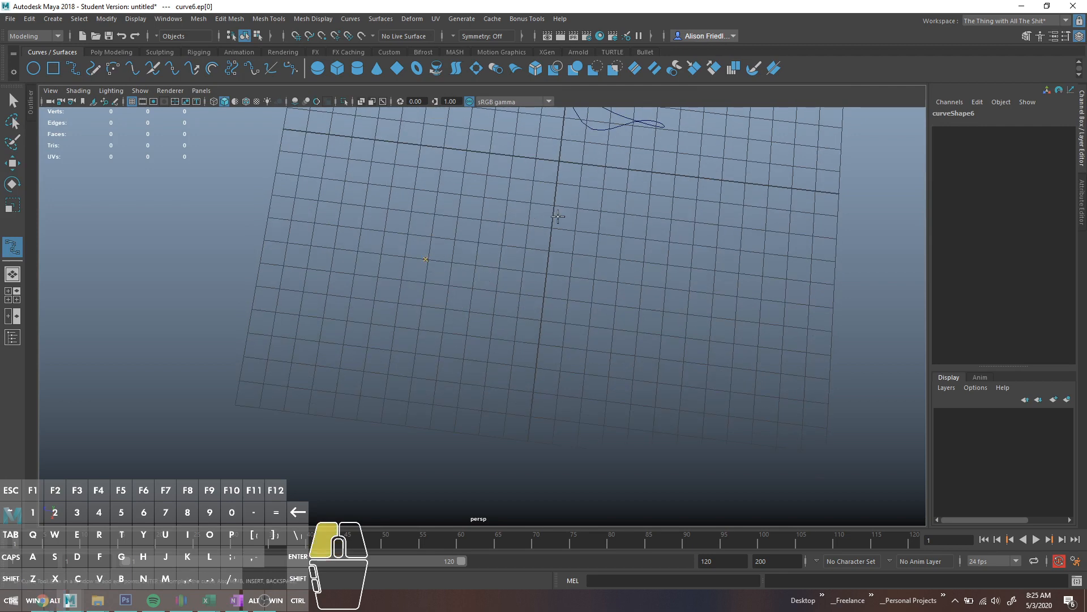
click(682, 322)
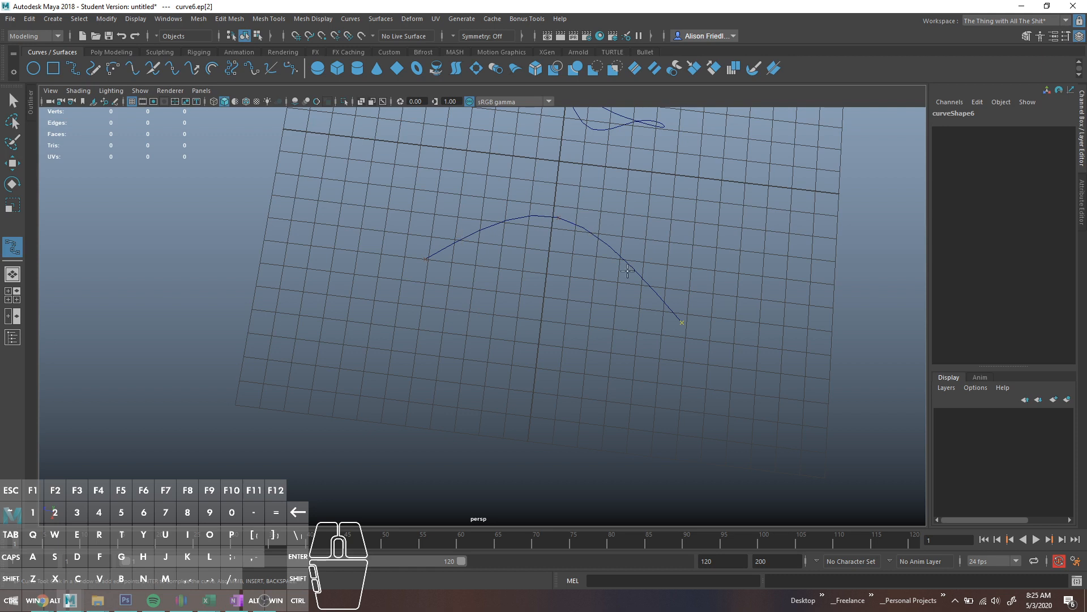
click(611, 427)
click(469, 346)
click(448, 314)
click(313, 379)
click(399, 445)
click(466, 426)
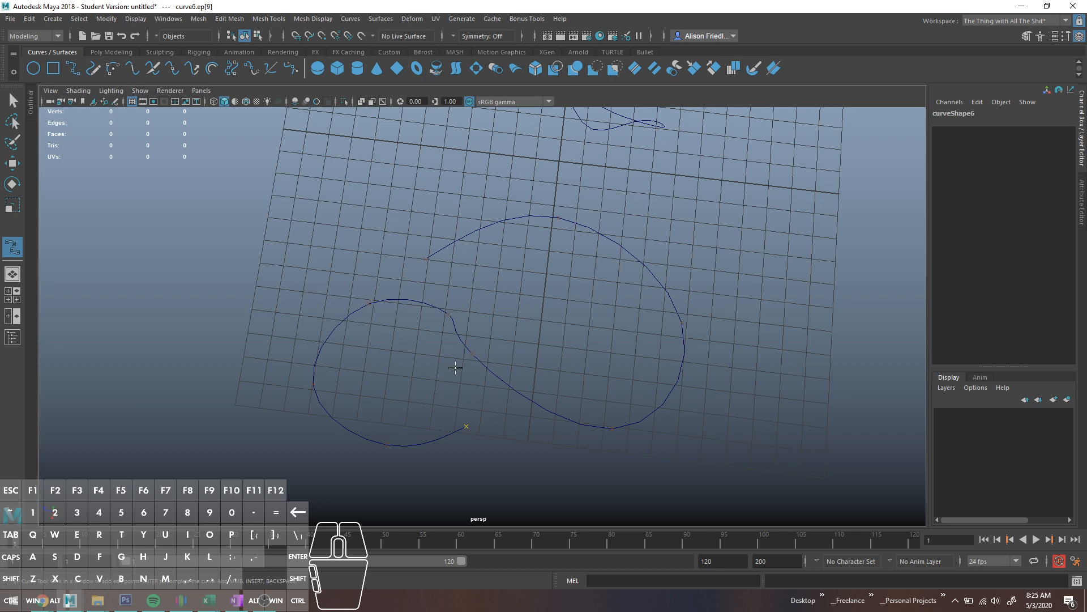
key(Return)
Display the new EP curve's control vertices, move the one above the smaller loop slightly outward, and return to object mode.
right_drag(382, 301, 318, 299)
drag(364, 251, 338, 276)
key(w)
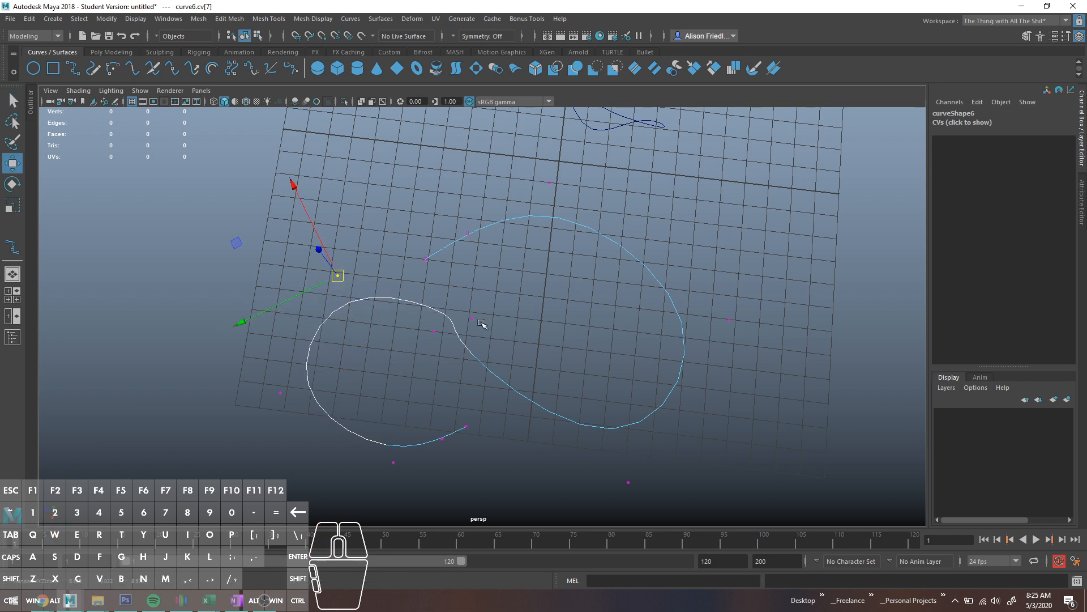
key(q)
right_drag(458, 243, 462, 182)
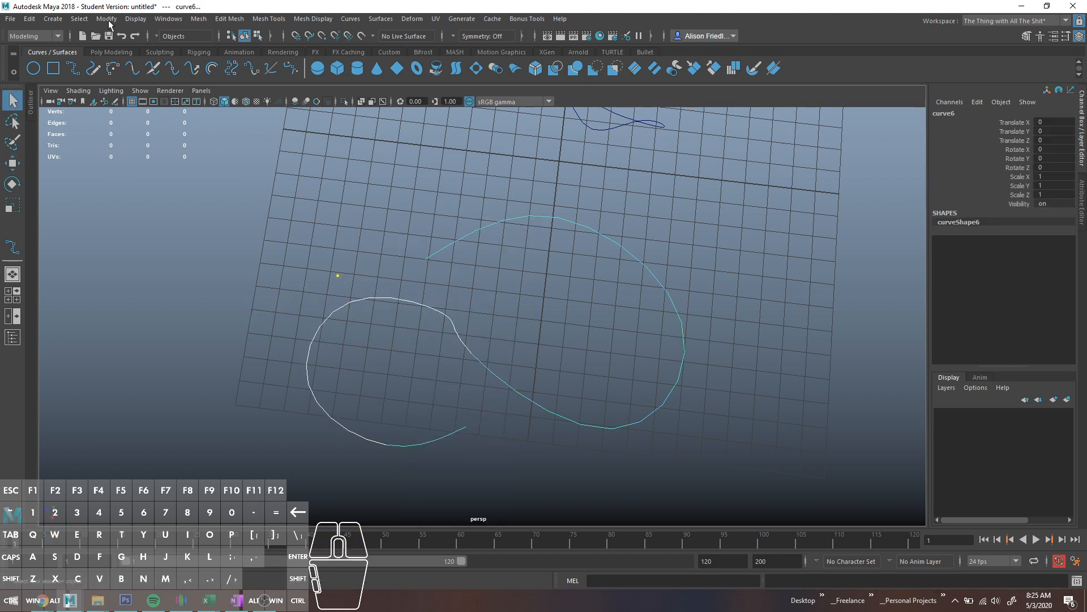
Draw an S-shaped curve with eight control vertices beside the EP curve with the CV Curve Tool, and finish it.
click(54, 19)
click(80, 18)
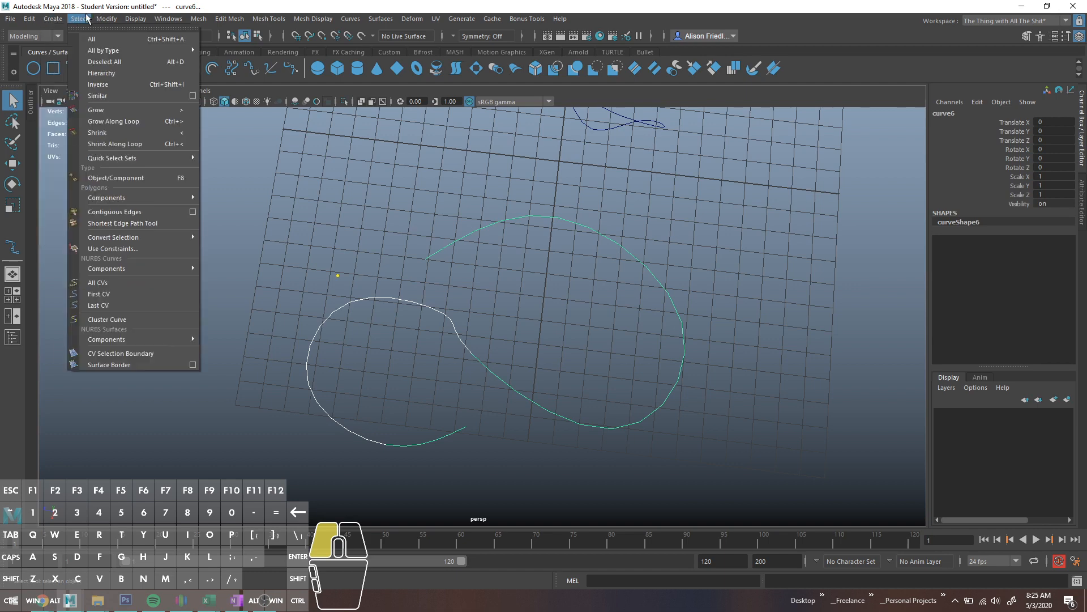
mouse_move(100, 105)
click(283, 115)
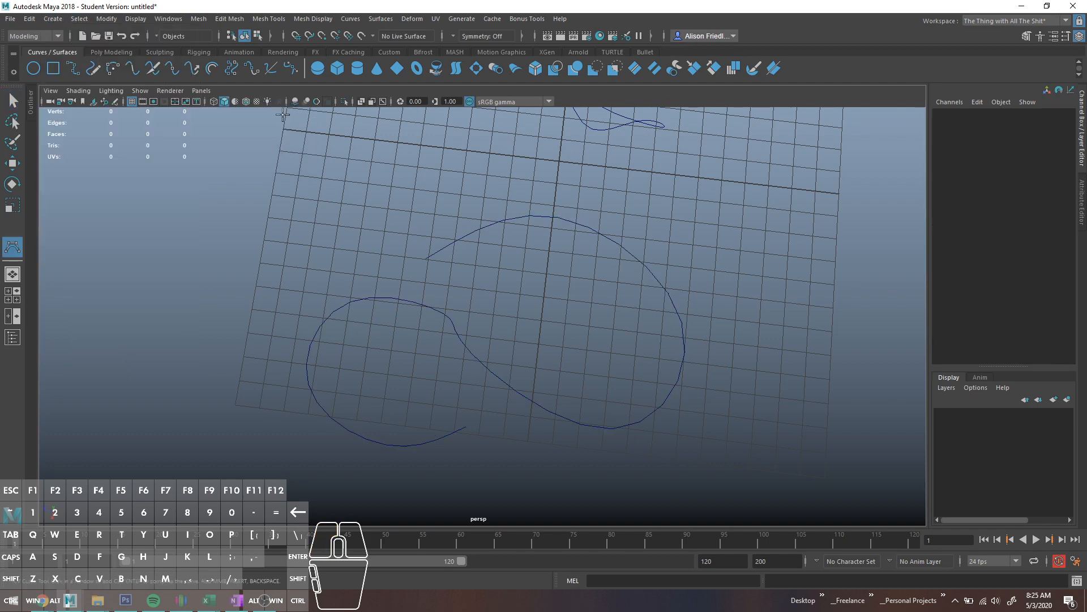
click(308, 266)
click(258, 189)
click(128, 170)
click(139, 247)
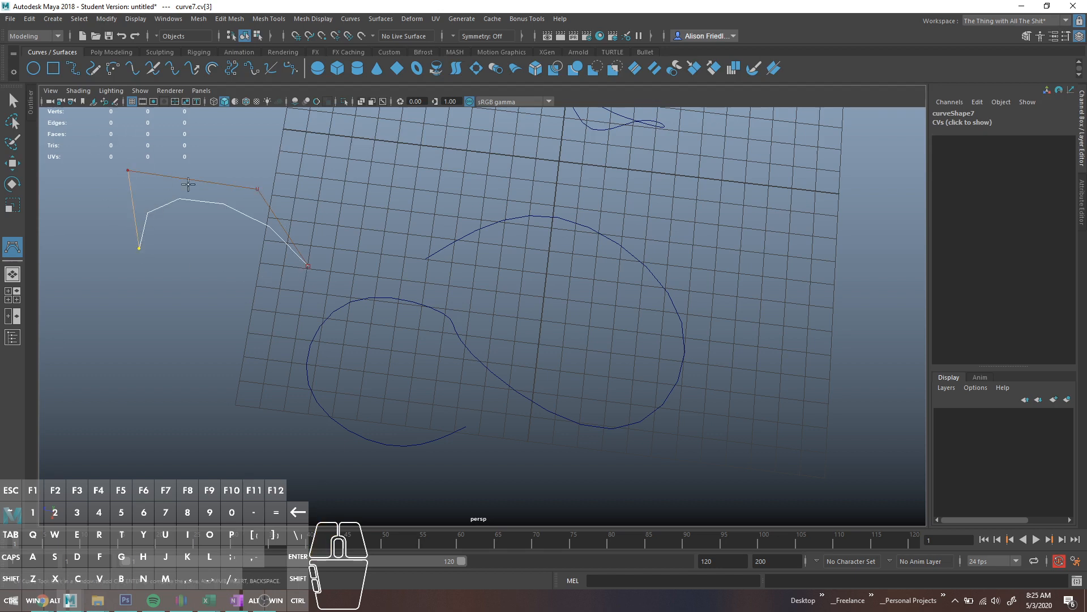
click(233, 334)
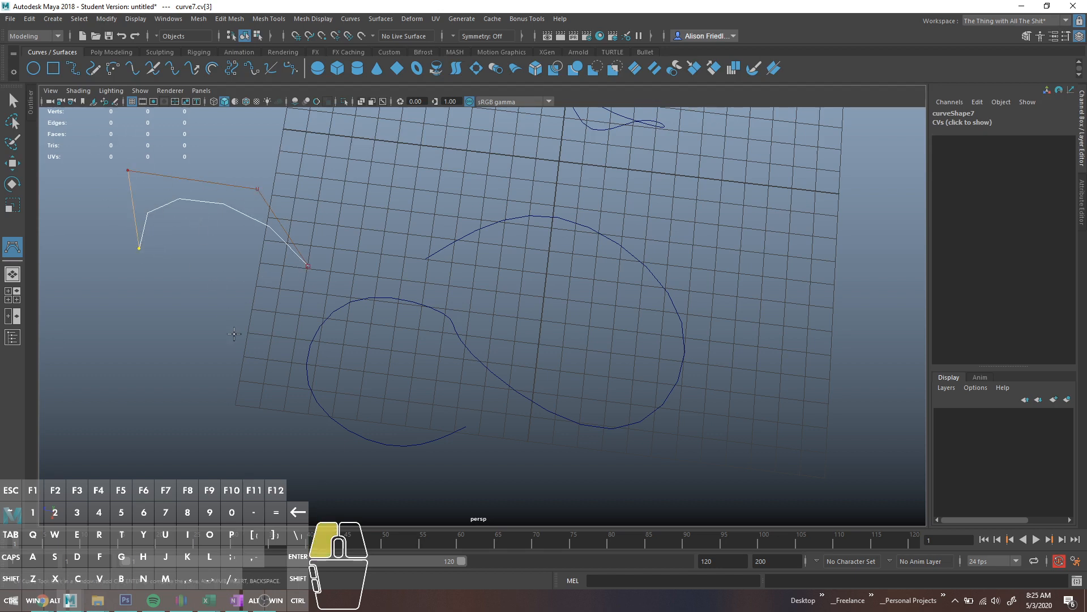
click(166, 403)
click(82, 324)
click(77, 249)
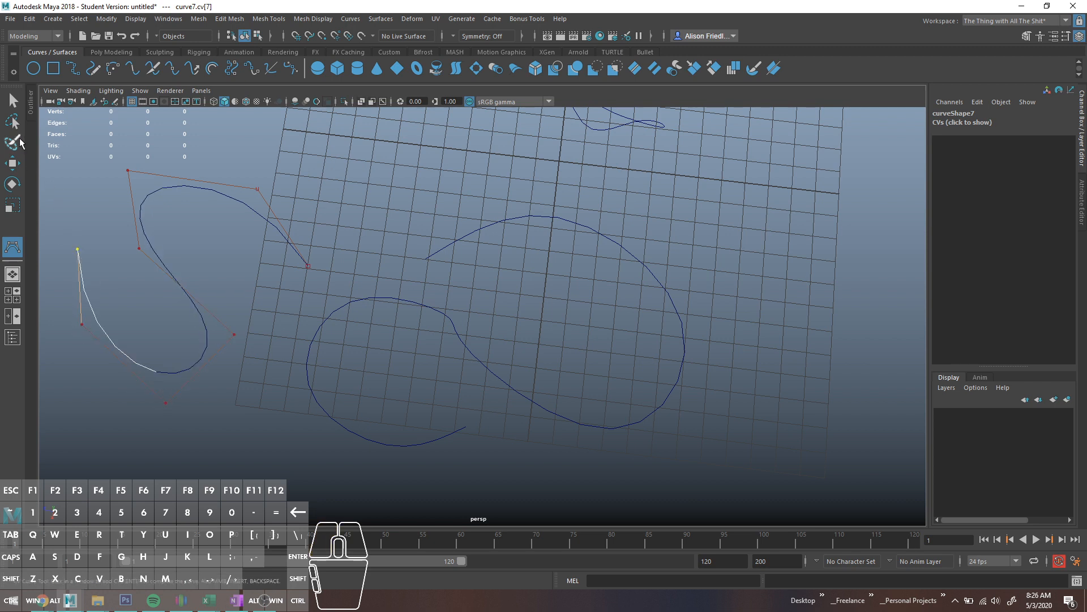
key(Return)
key(q)
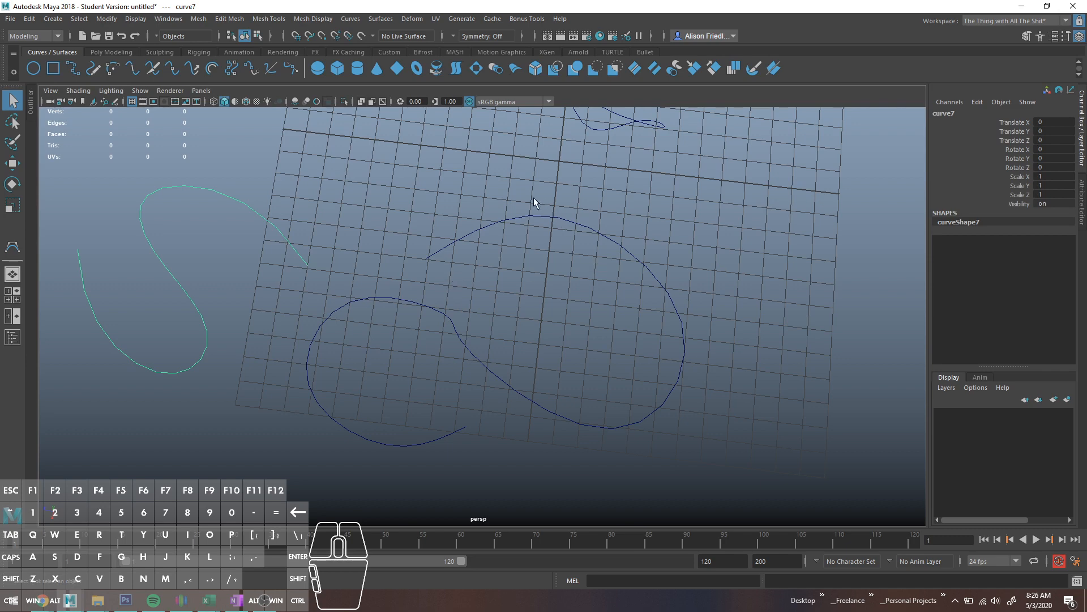
Delete the two newest S-shaped curves and the spiralling EP curve, keeping only the original CV curve.
alt+drag(529, 238, 420, 289)
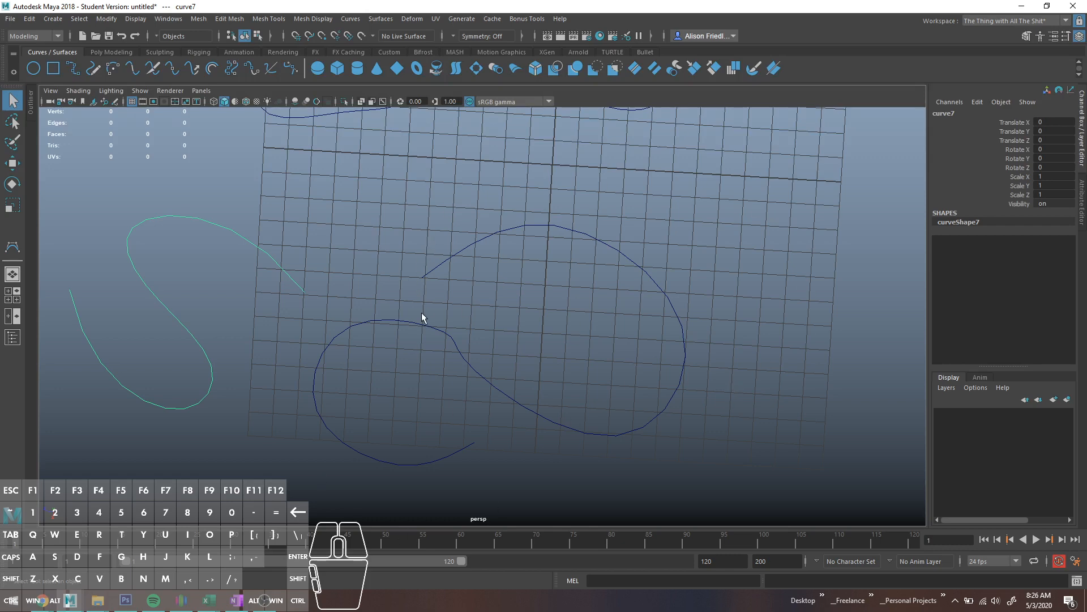
scroll(422, 312, down, 5)
drag(321, 300, 591, 406)
key(Delete)
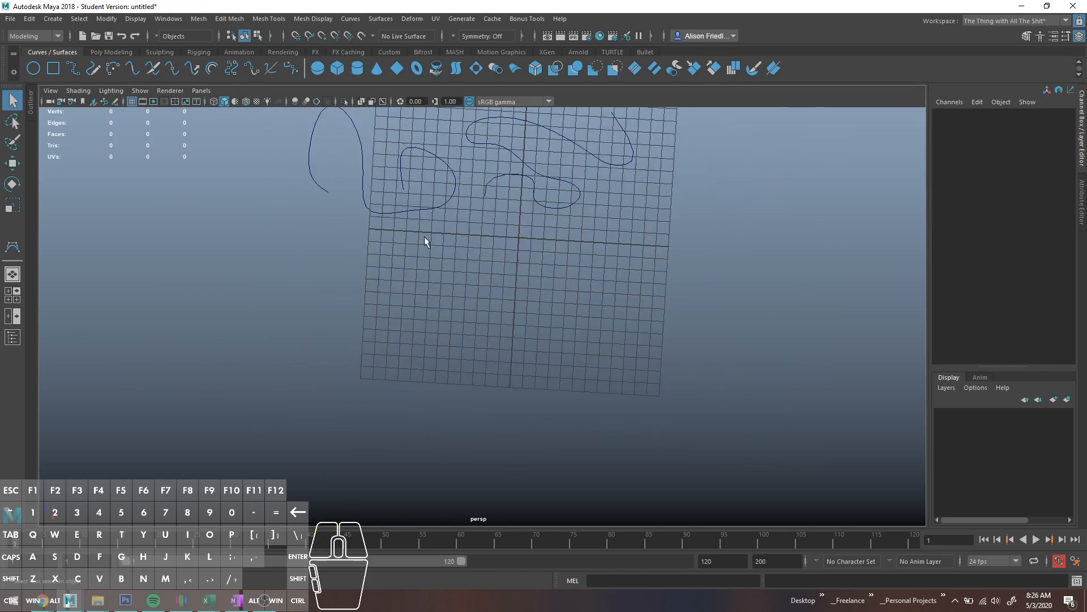
click(376, 200)
key(Delete)
Select the remaining CV curve and display its control vertices.
alt+middle_drag(494, 256, 492, 254)
alt+drag(492, 254, 140, 324)
click(545, 274)
key(w)
alt+middle_drag(272, 292, 487, 307)
scroll(396, 275, up, 4)
key(q)
right_drag(384, 274, 369, 267)
Select two neighbouring control vertices near one end of the curve and move them well away from its body.
drag(233, 256, 219, 204)
key(w)
alt+drag(482, 267, 414, 324)
key(q)
drag(292, 297, 467, 267)
key(w)
drag(426, 201, 643, 181)
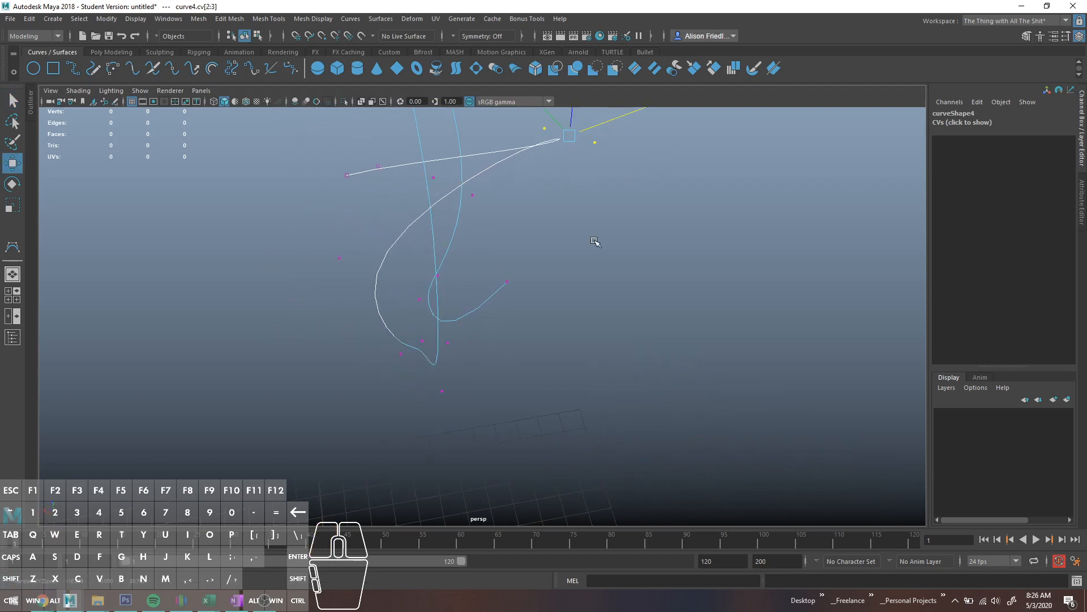
Shift the two control vertices sideways from another viewing angle to open the pinched bend into a rounded arch.
alt+drag(518, 312, 660, 274)
alt+middle_drag(508, 310, 598, 386)
alt+drag(453, 347, 424, 390)
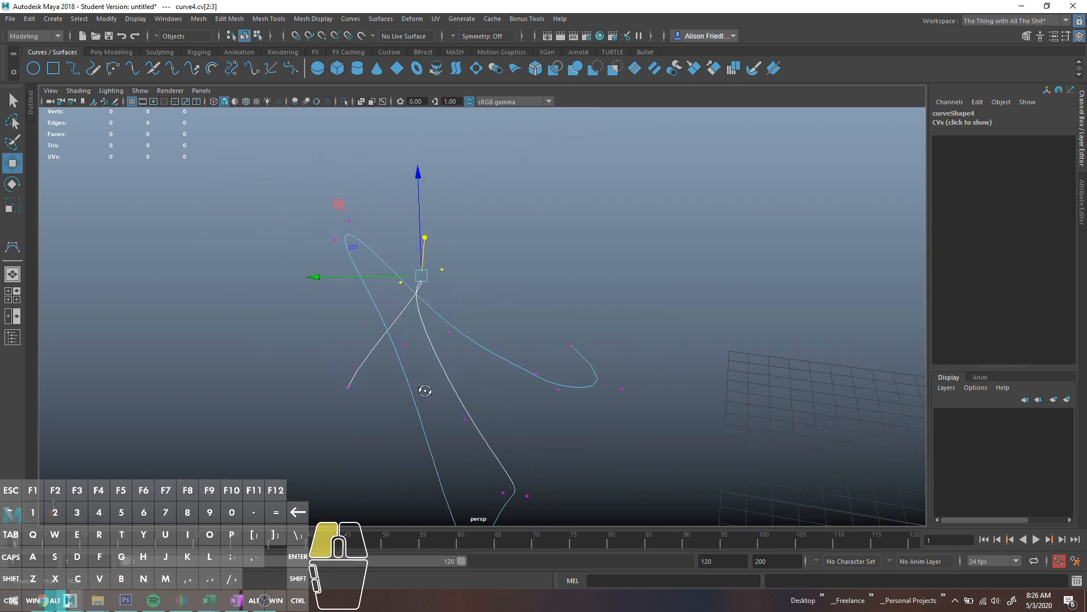
key(q)
key(w)
drag(374, 270, 459, 242)
mouse_move(517, 267)
mouse_down()
mouse_move(569, 278)
mouse_move(553, 259)
mouse_move(538, 270)
mouse_up()
mouse_move(517, 320)
alt+mouse_down()
mouse_move(547, 371)
mouse_move(520, 312)
alt+mouse_up()
Switch the reshaped curve from control-vertex editing to a different component selection mode.
key(q)
right_drag(459, 307, 525, 283)
right_click(473, 299)
click(537, 310)
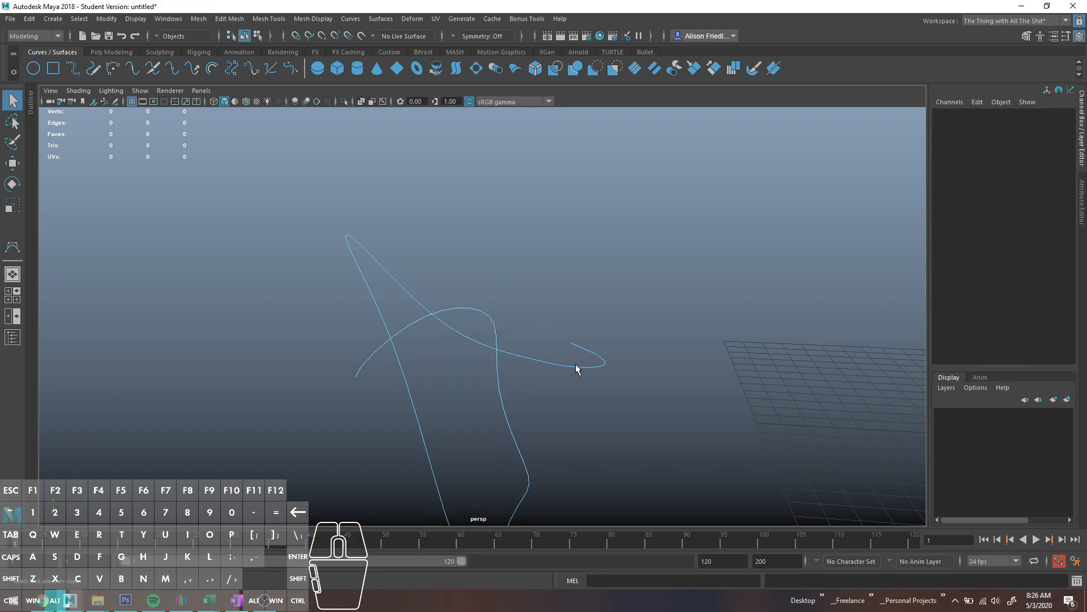